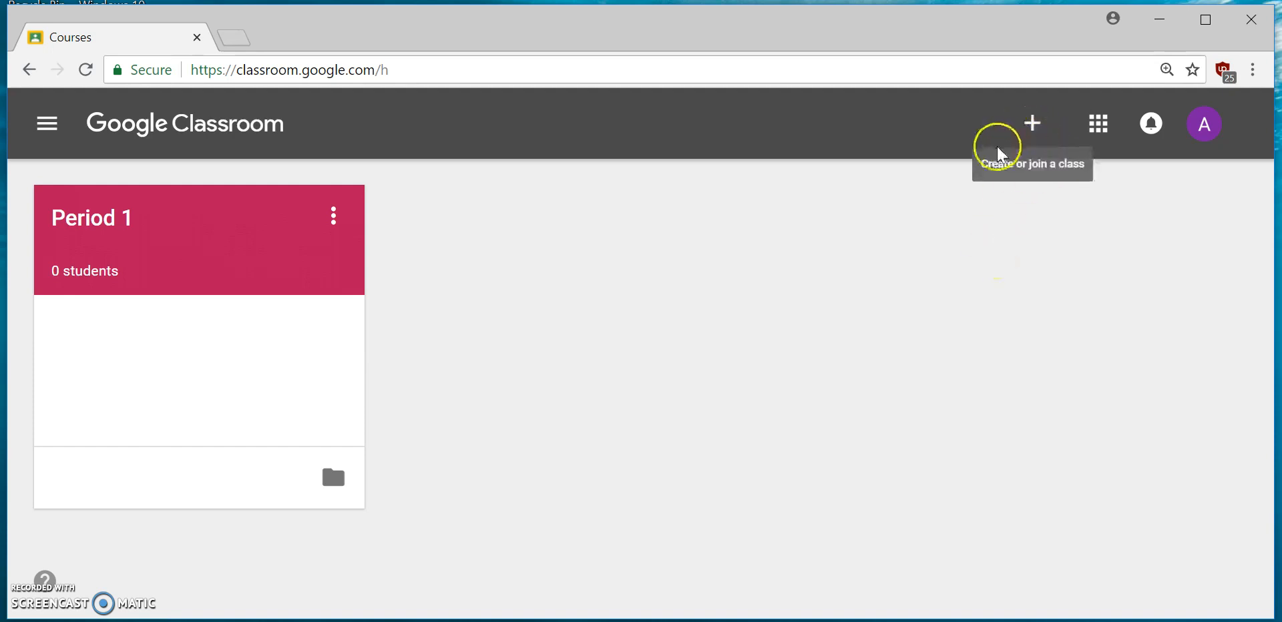
- Start creating a new class and accept the notice about not using Classroom at a school or university with students
click(1028, 134)
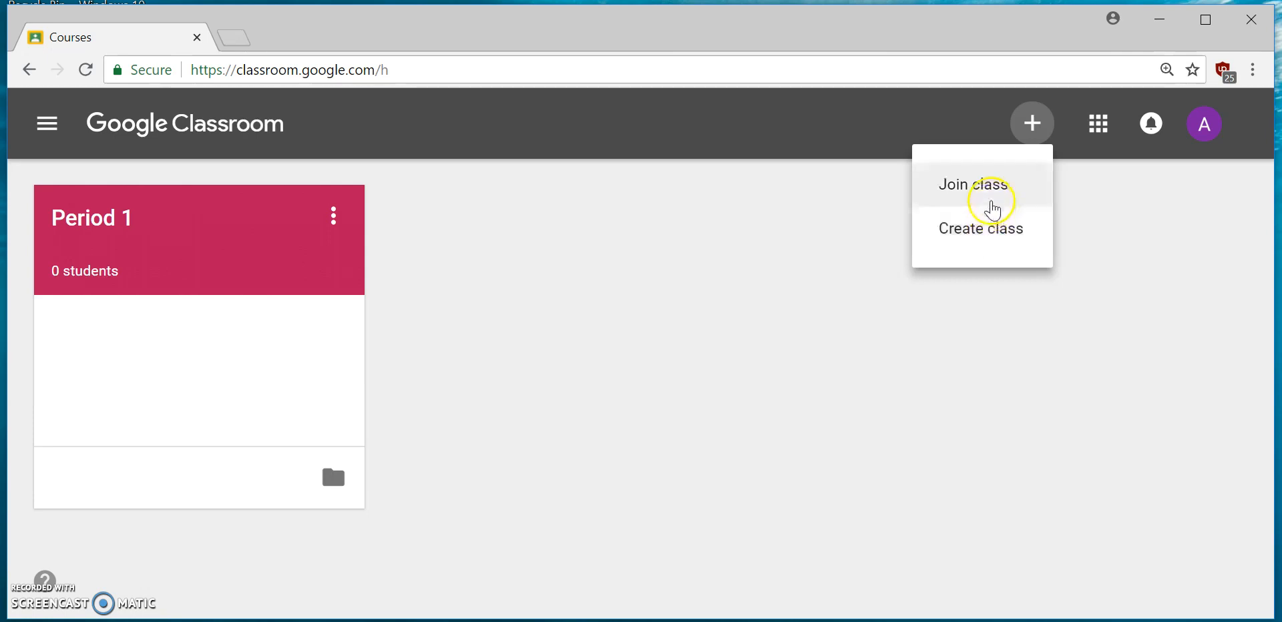
click(984, 244)
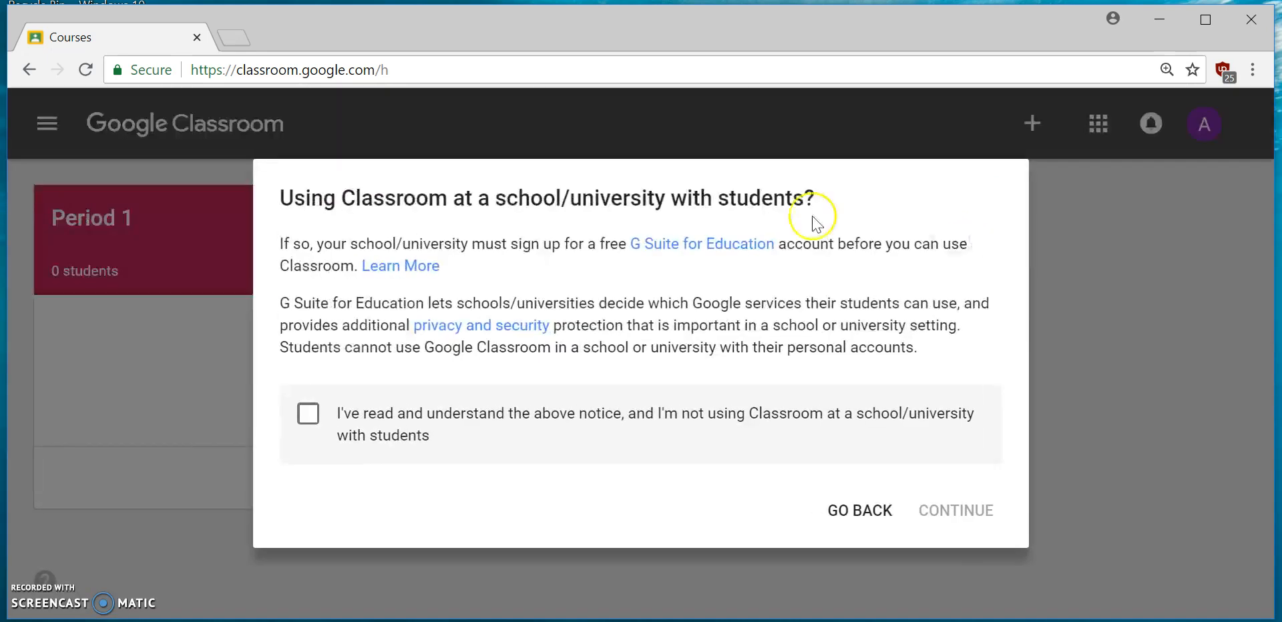
click(307, 419)
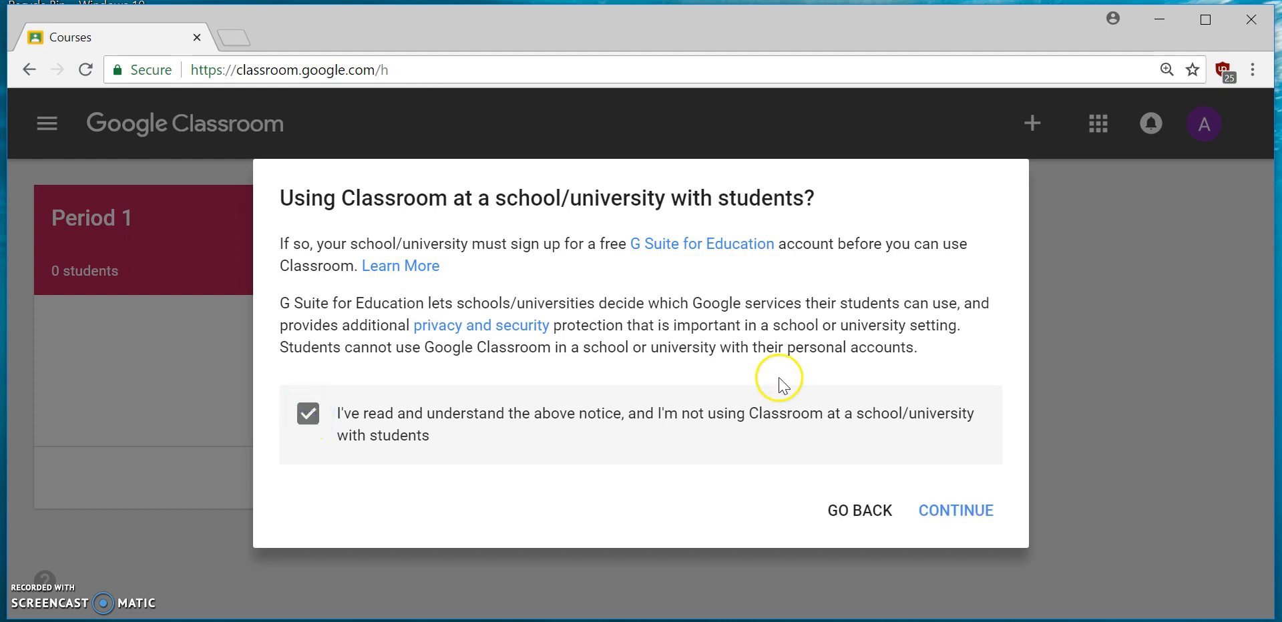
click(991, 520)
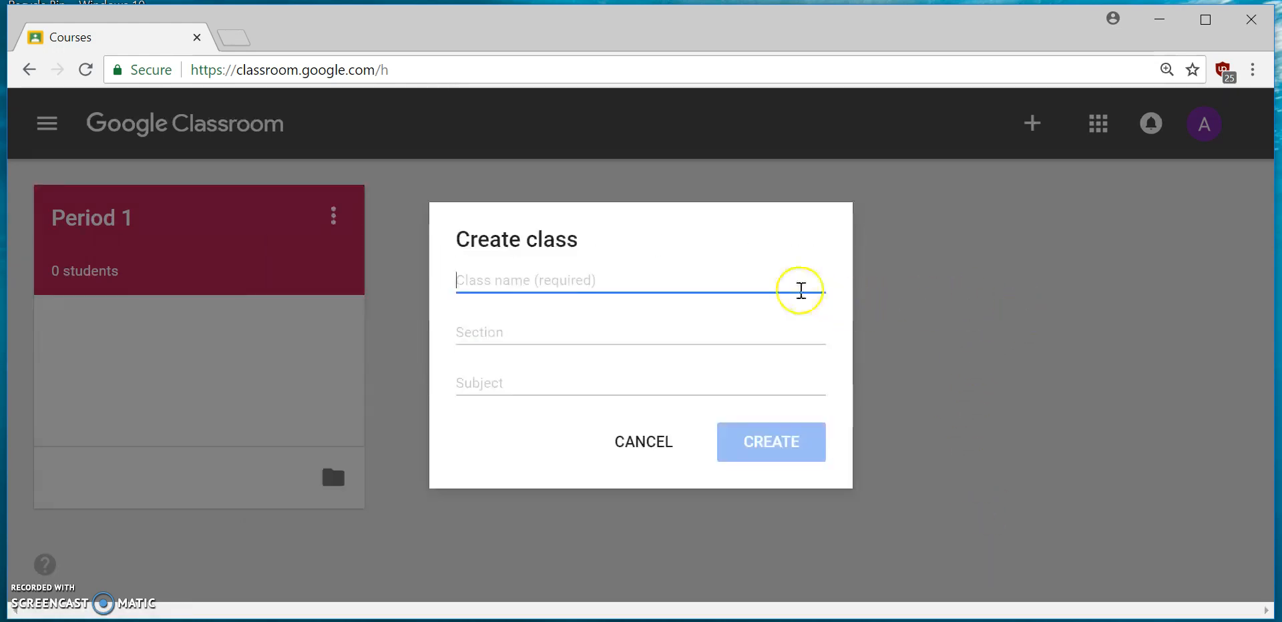
- Name the class "Period 2", enter "World Geography" as its subject, and create it
text(Period 2)
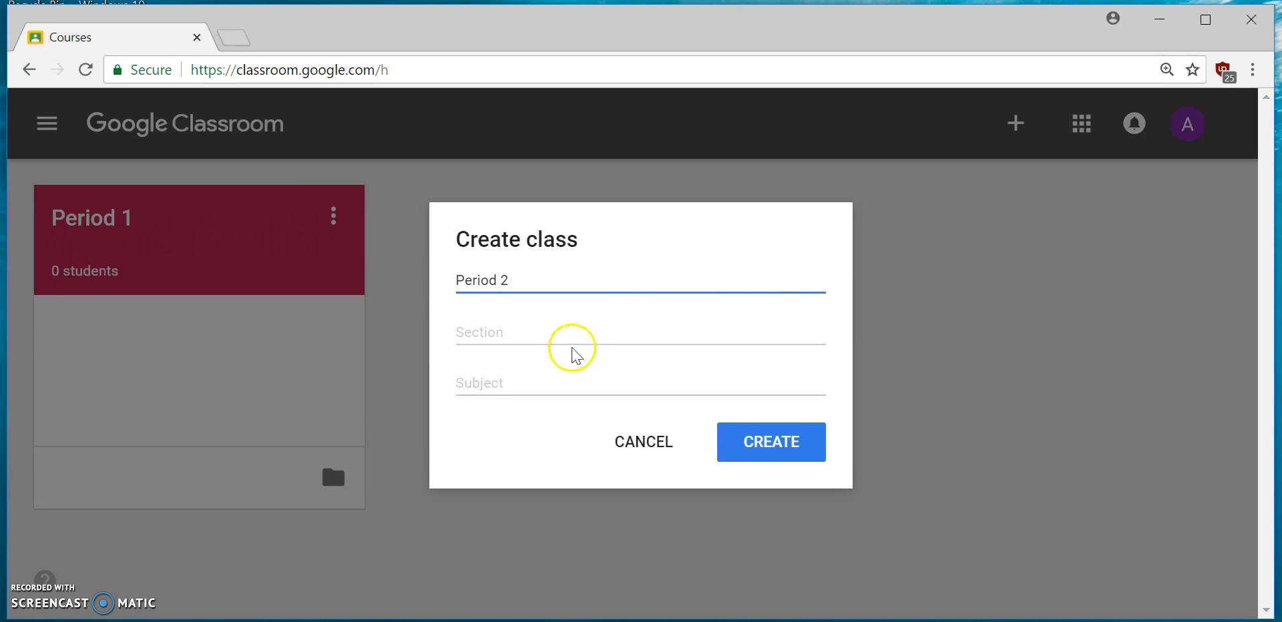
click(571, 373)
text(Worl)
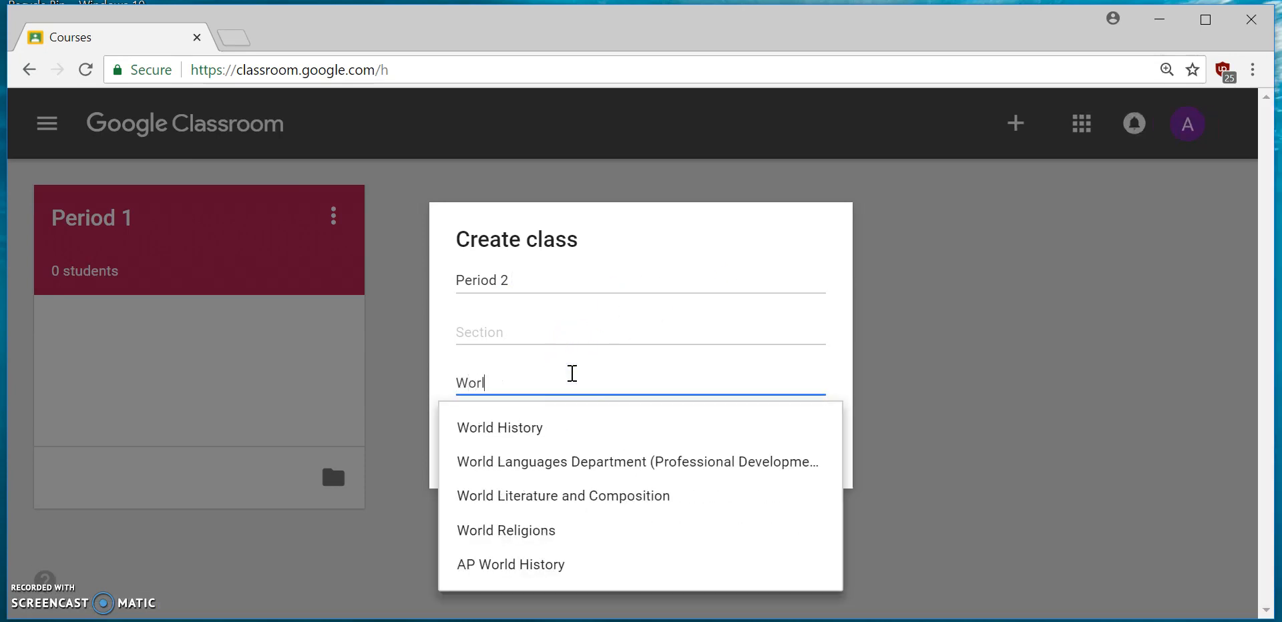
text(d Geogr)
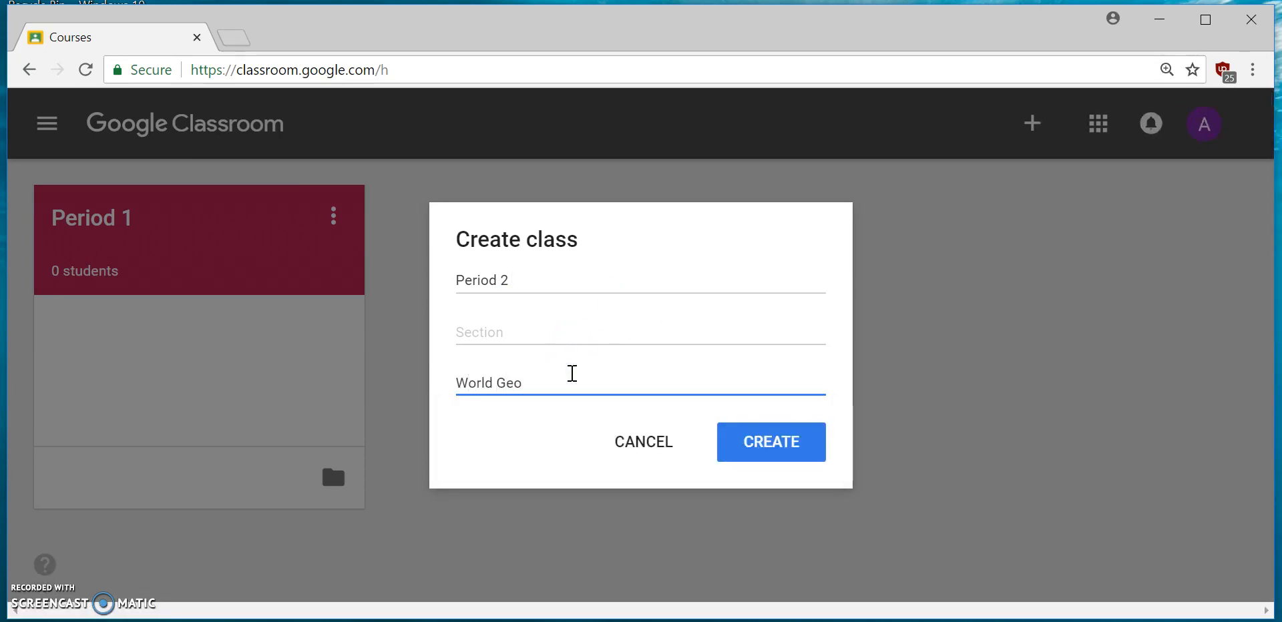
text(apthy)
key(BackSpace)
key(BackSpace)
key(BackSpace)
text(hy)
click(760, 441)
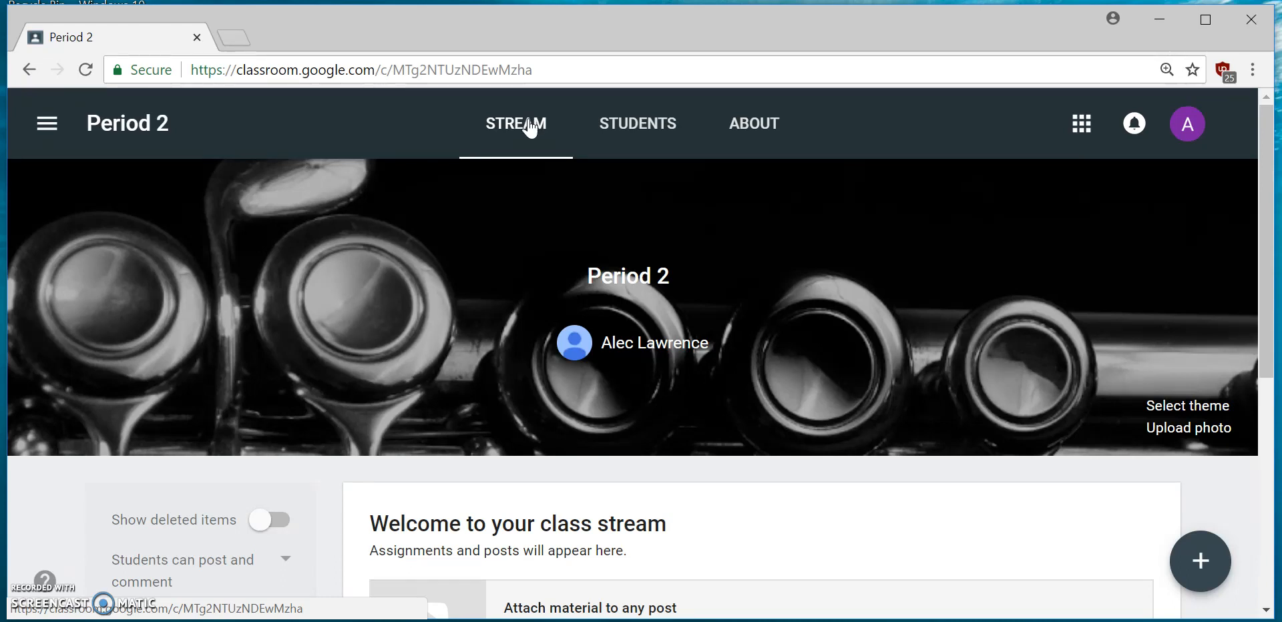
- Start an announcement for all Period 2 students with a line welcoming them to the teacher's World Geography, using the teacher's name
scroll(1179, 507, down, 1)
scroll(1177, 506, down, 1)
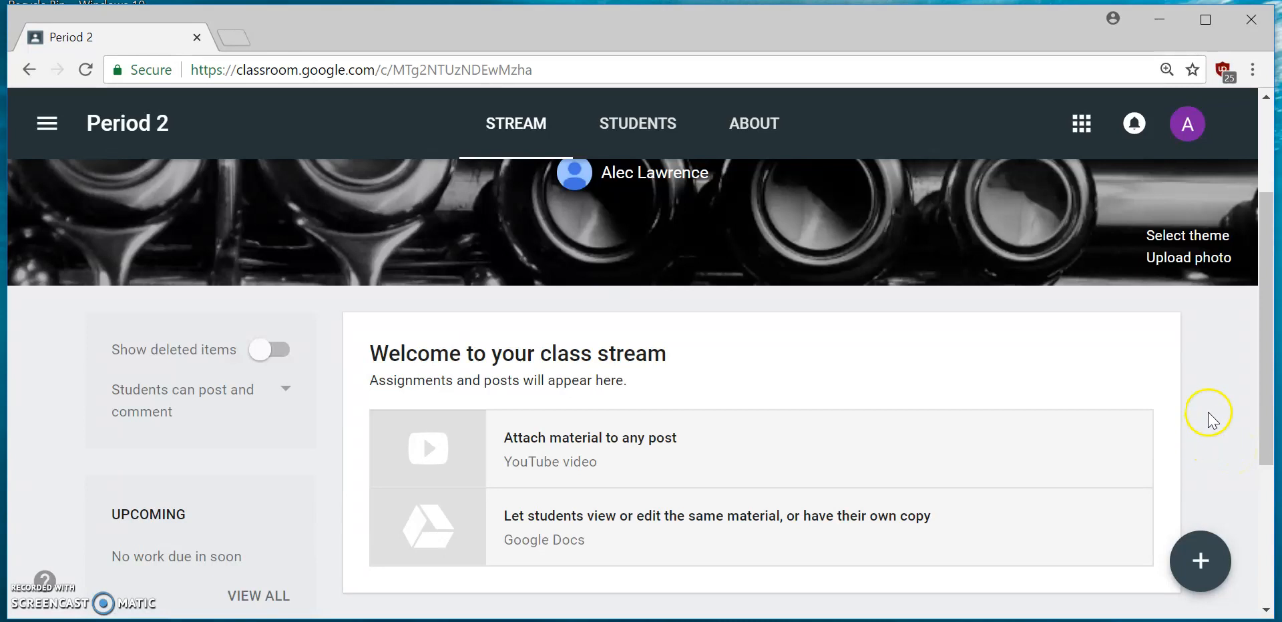
click(1188, 567)
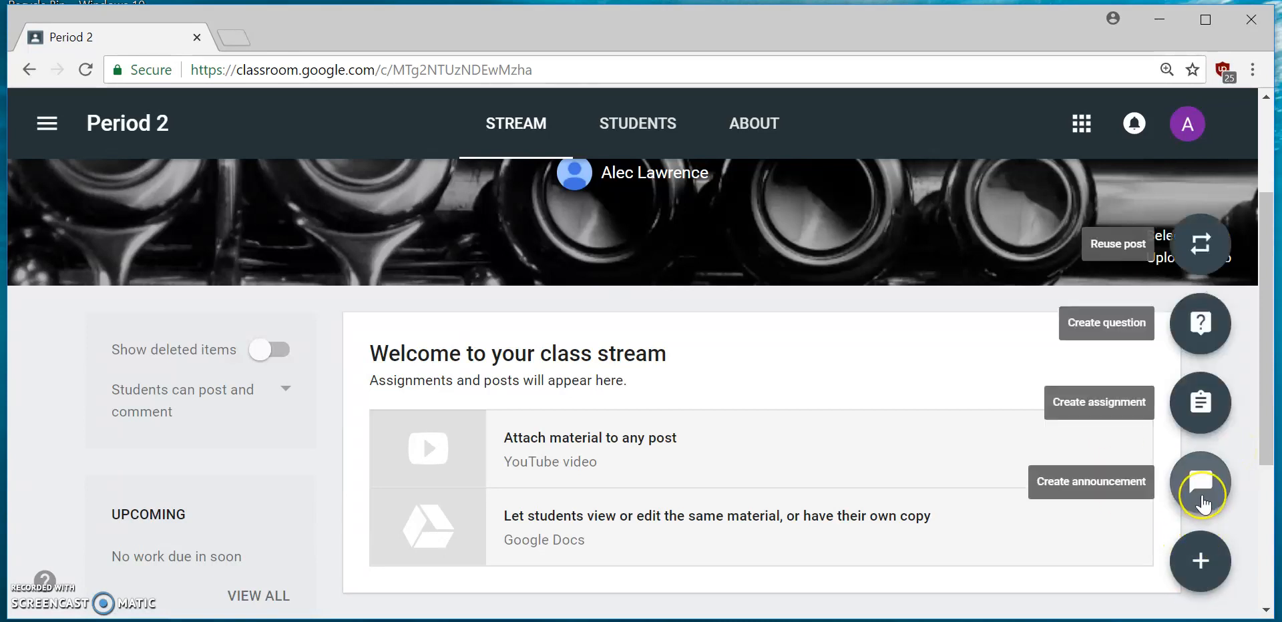
click(1201, 498)
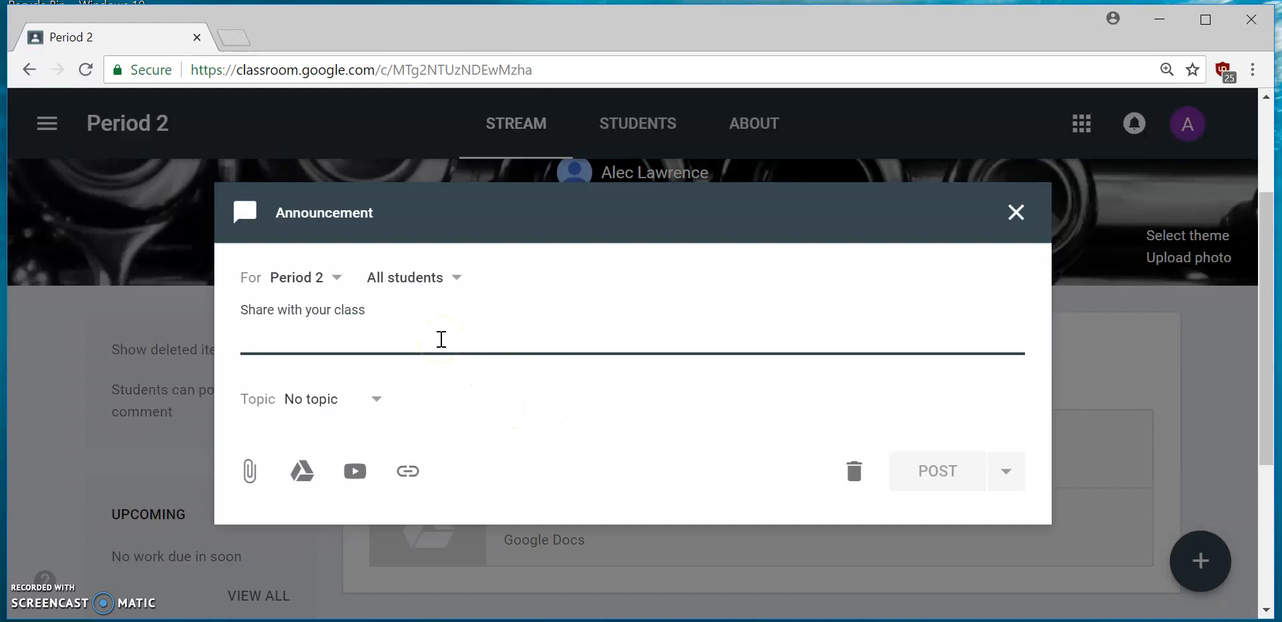
text(Wi)
key(BackSpace)
text(elcom)
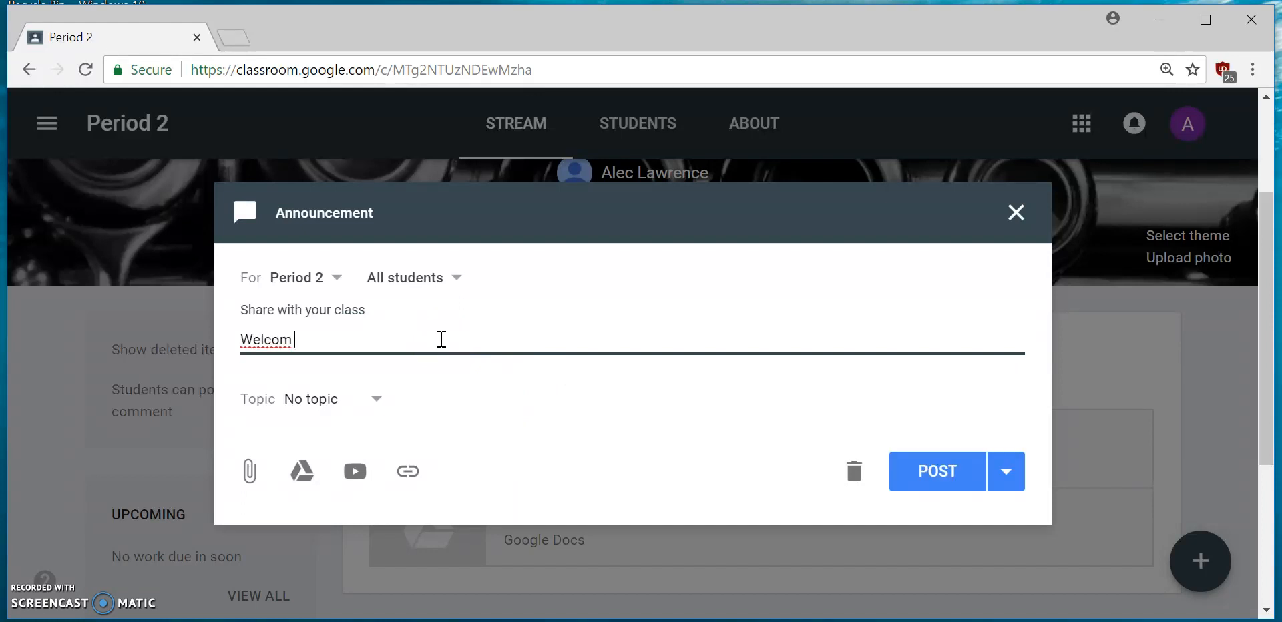
text(e to Mrs. Lawrend)
key(BackSpace)
text(cie)
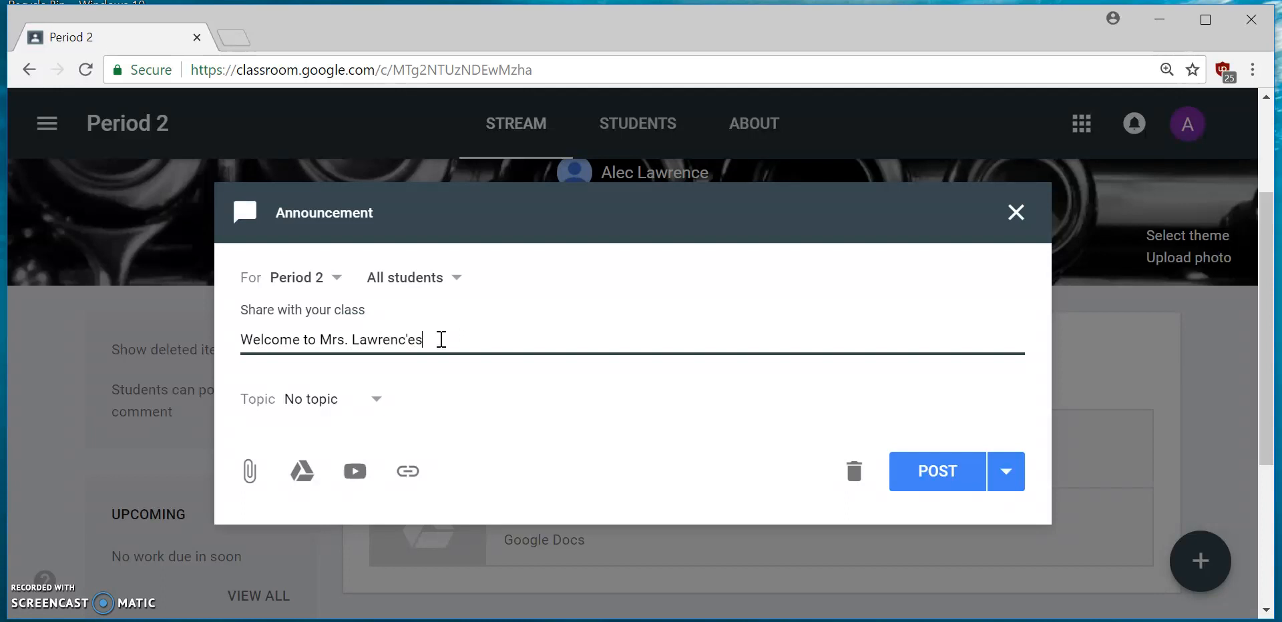
key(BackSpace)
key(BackSpace)
text(e's World Geography)
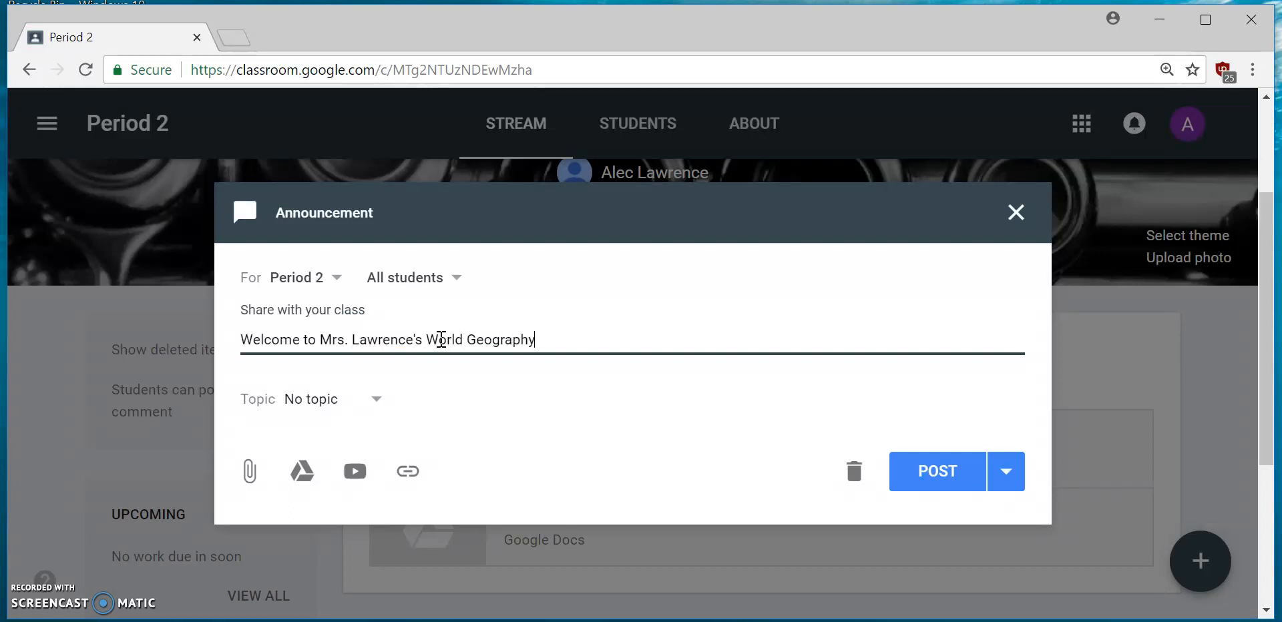
- Complete the announcement with the sentence "I look forward to getting to know you." and post it to the class
text(. I look fo)
key(BackSpace)
key(BackSpace)
text(forward to getting to )
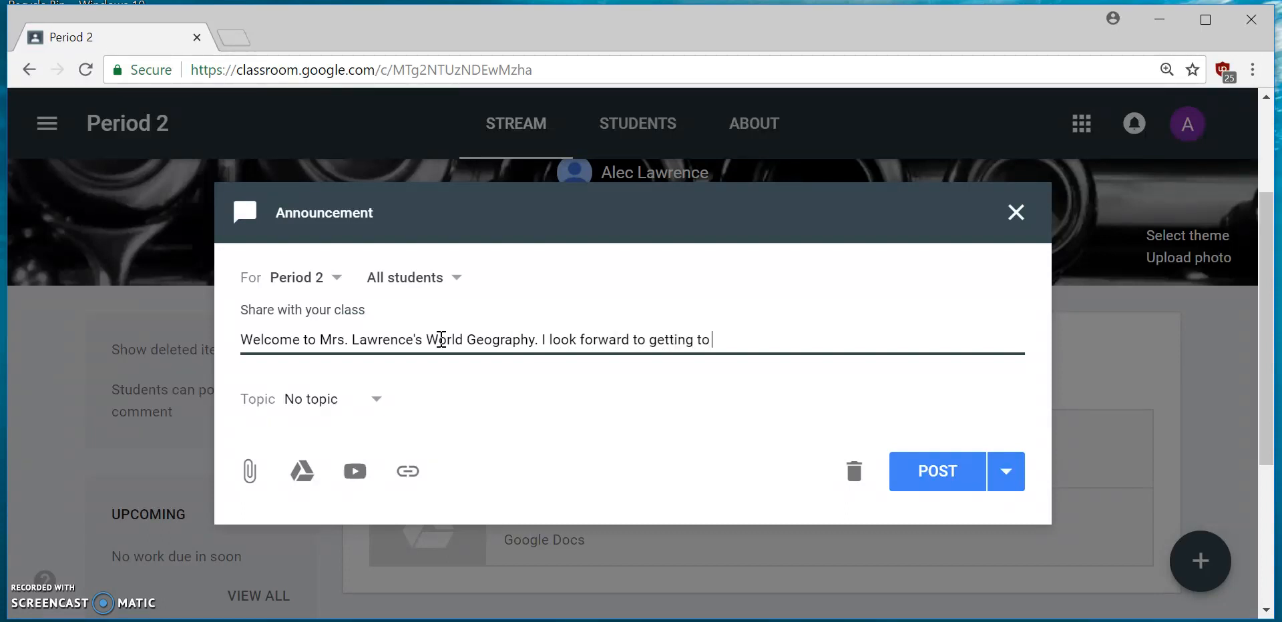
text(know you.)
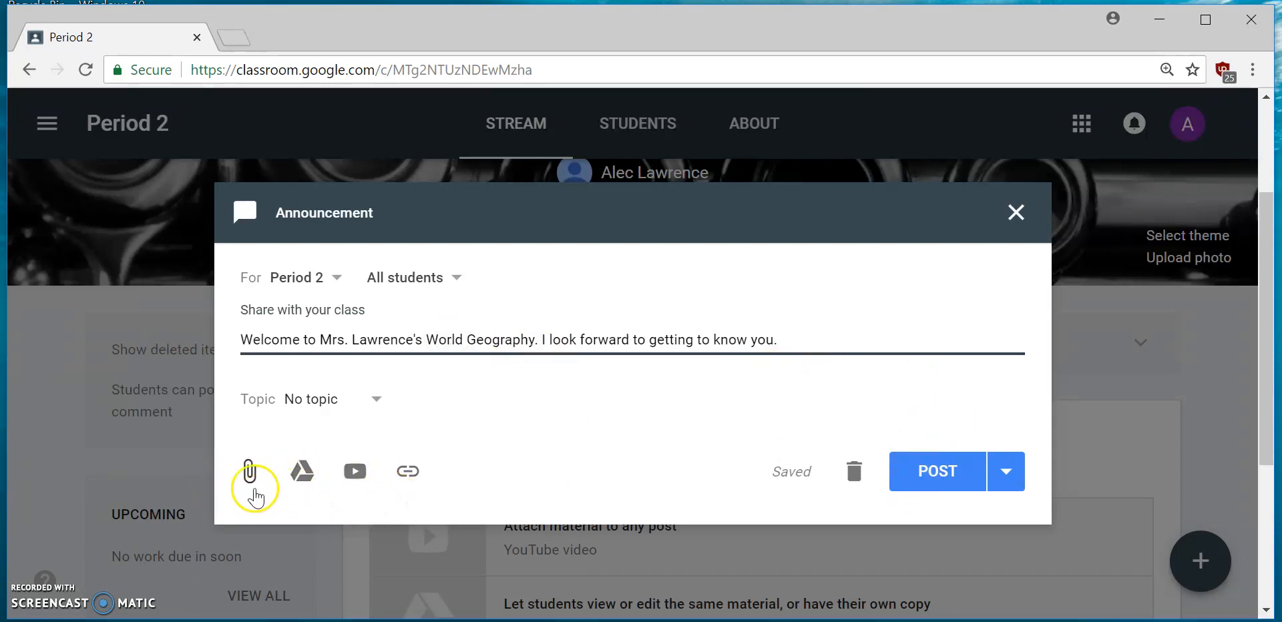
click(930, 474)
click(940, 475)
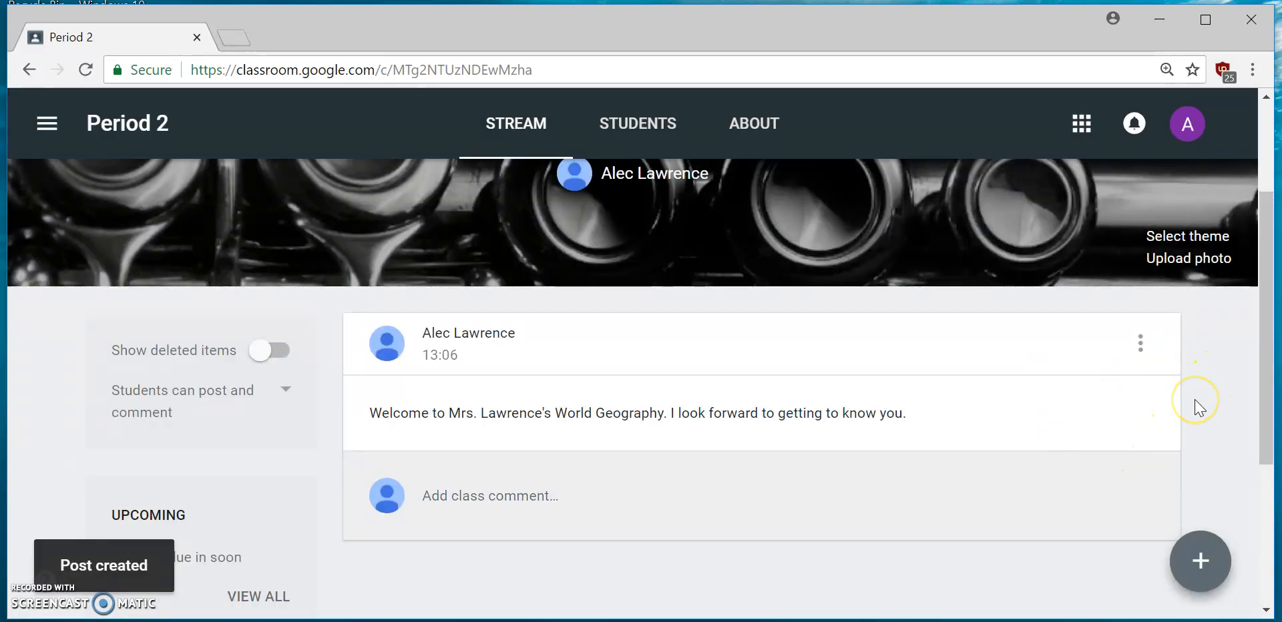
- Start a new assignment for Period 2 and title it "11 Amazing Festivals around the world."
scroll(1198, 407, down, 2)
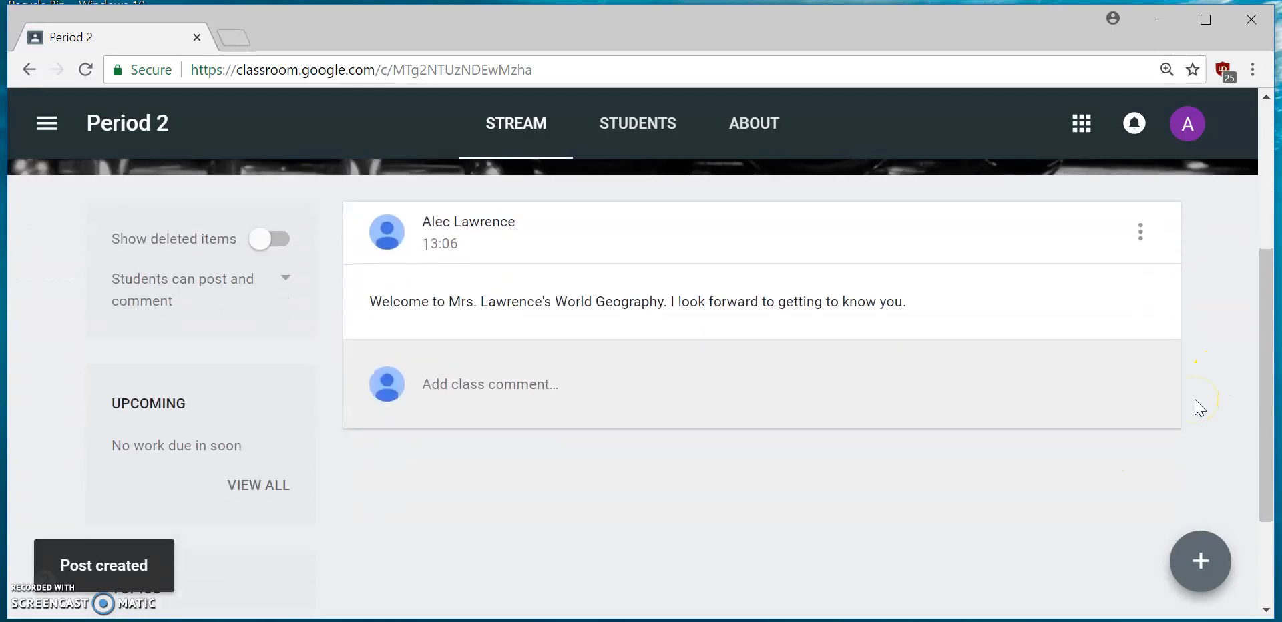
scroll(1200, 400, up, 4)
scroll(1200, 399, down, 2)
click(1195, 548)
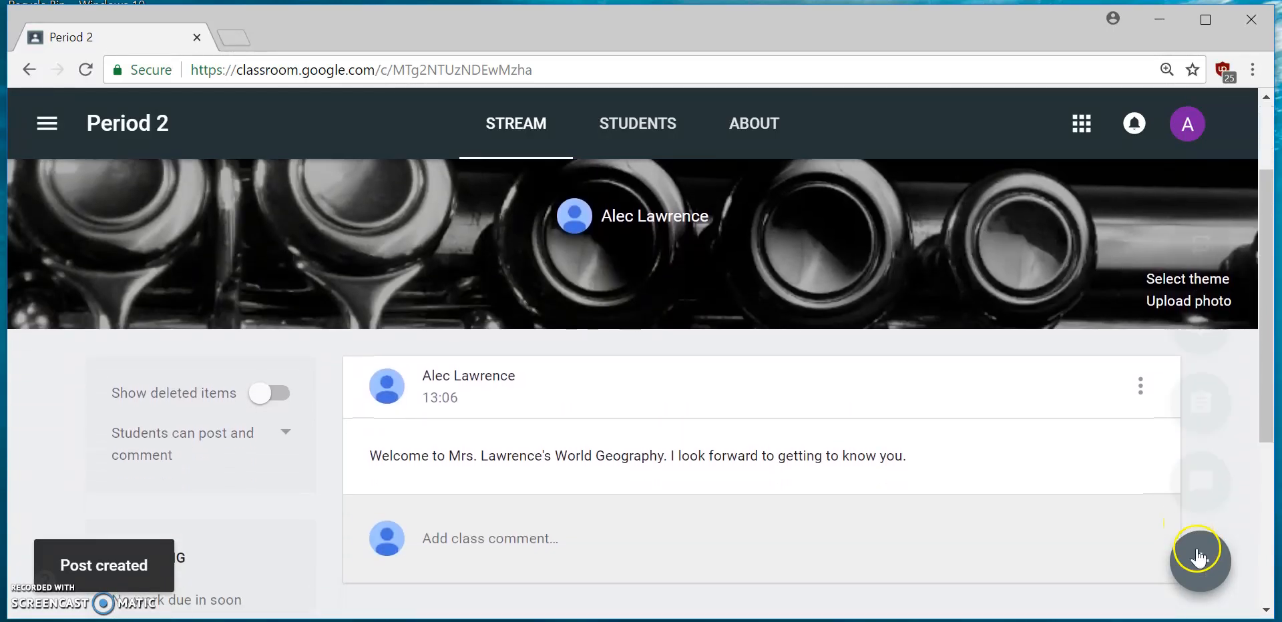
click(1203, 419)
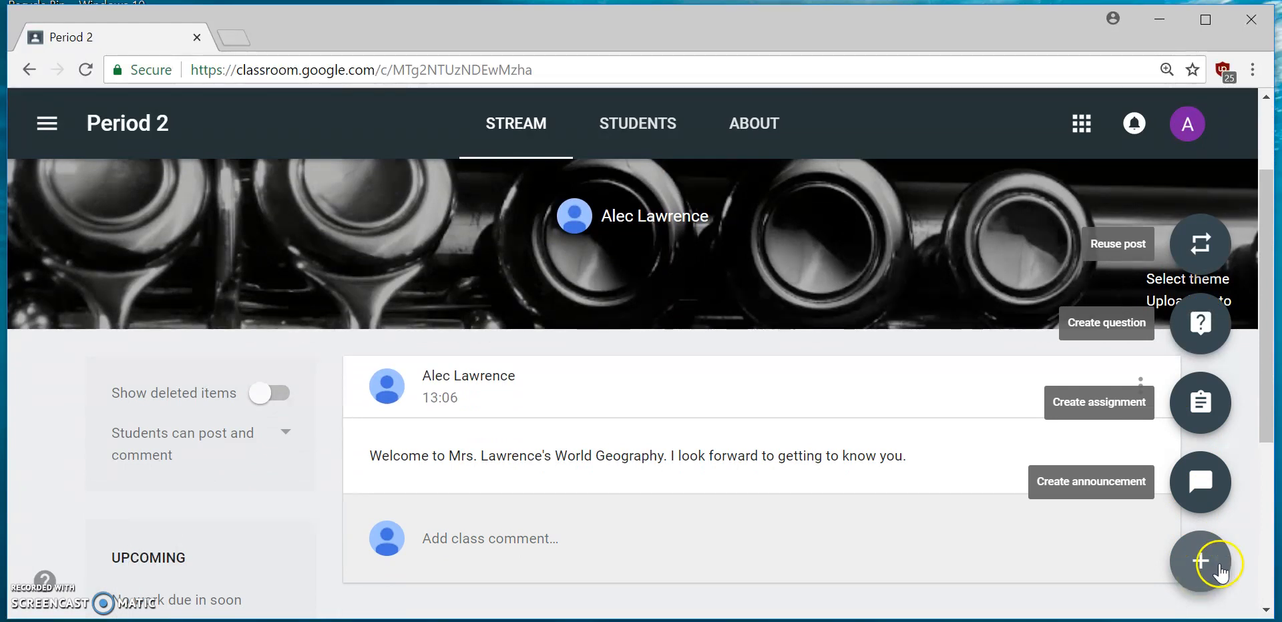
click(1199, 401)
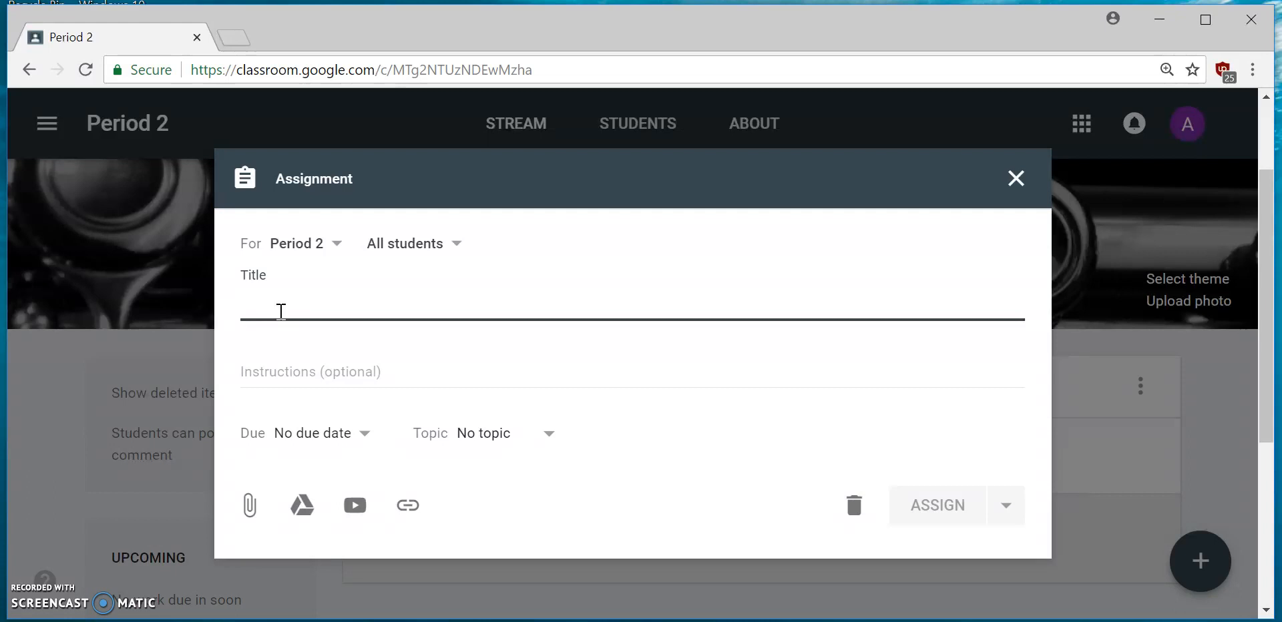
text(11 Amazing Festivals aroound the worr)
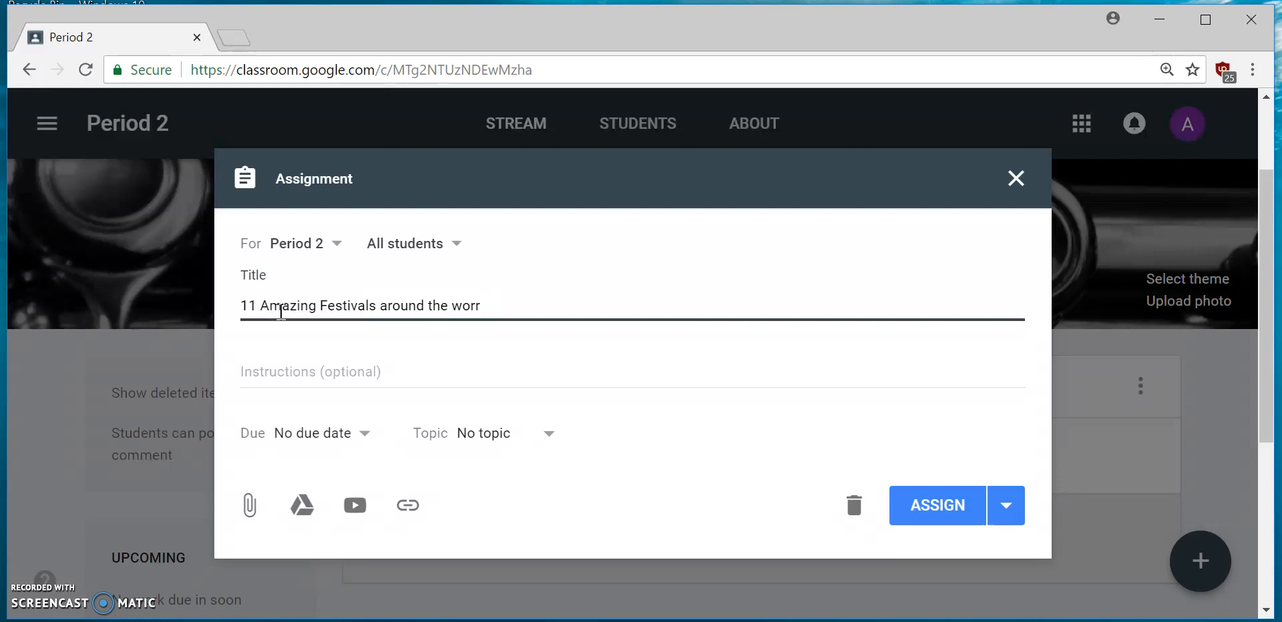
text(d.)
- Enter the assignment instructions "Please watch the video below and chose one festival you would like to attend. Explain why in the comments."
click(282, 364)
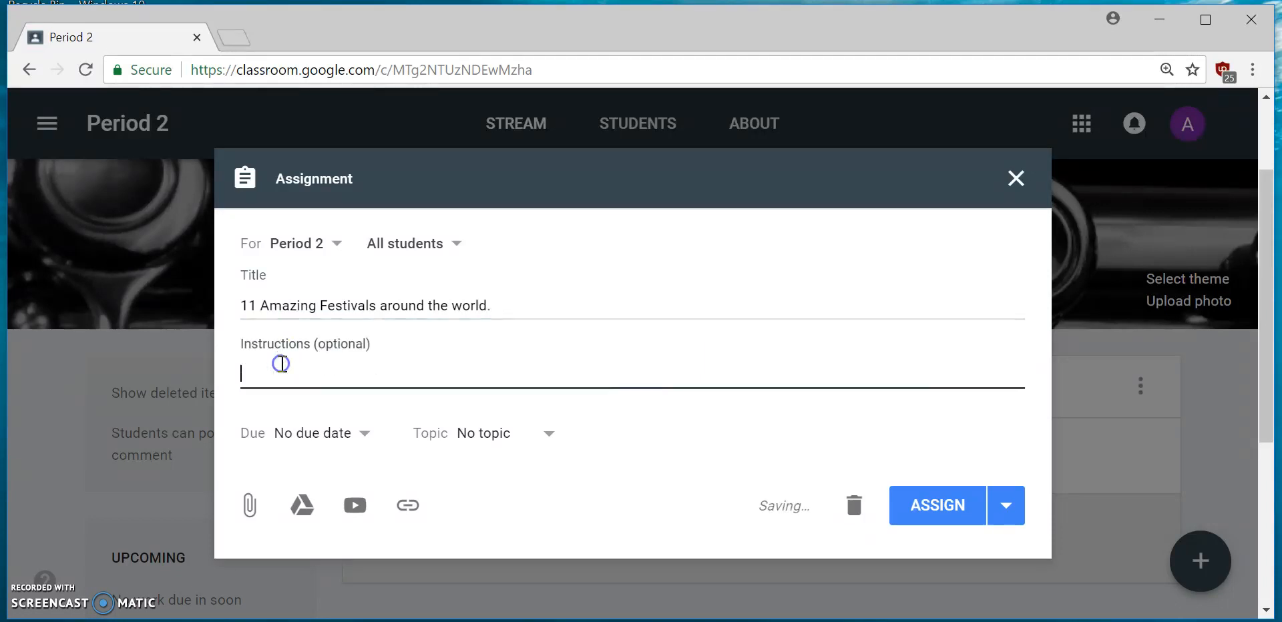
text(Please)
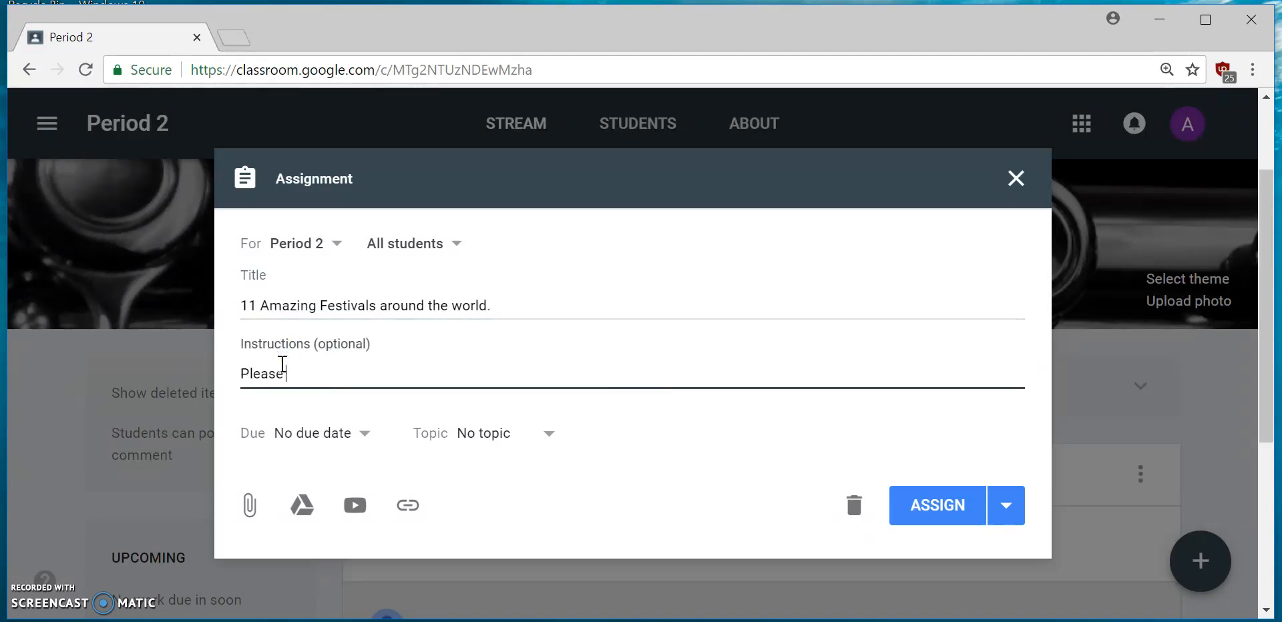
text( watch the video below and choose)
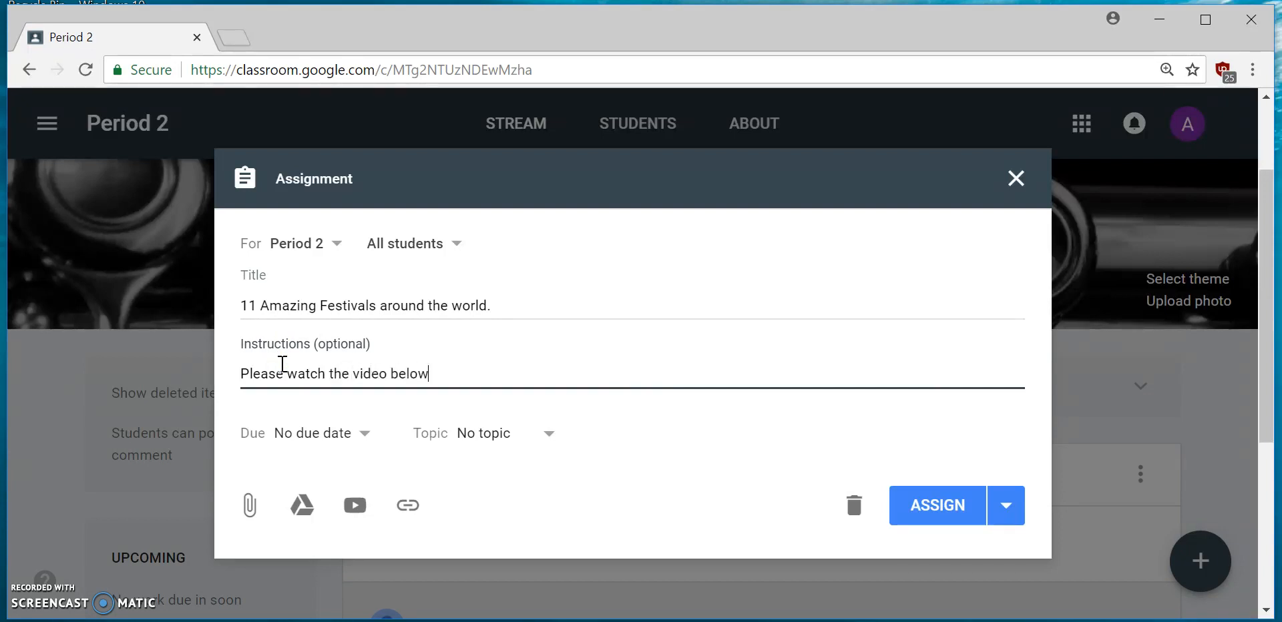
key(BackSpace)
key(BackSpace)
key(BackSpace)
text(se one festival you would like to)
text(attend. Expl)
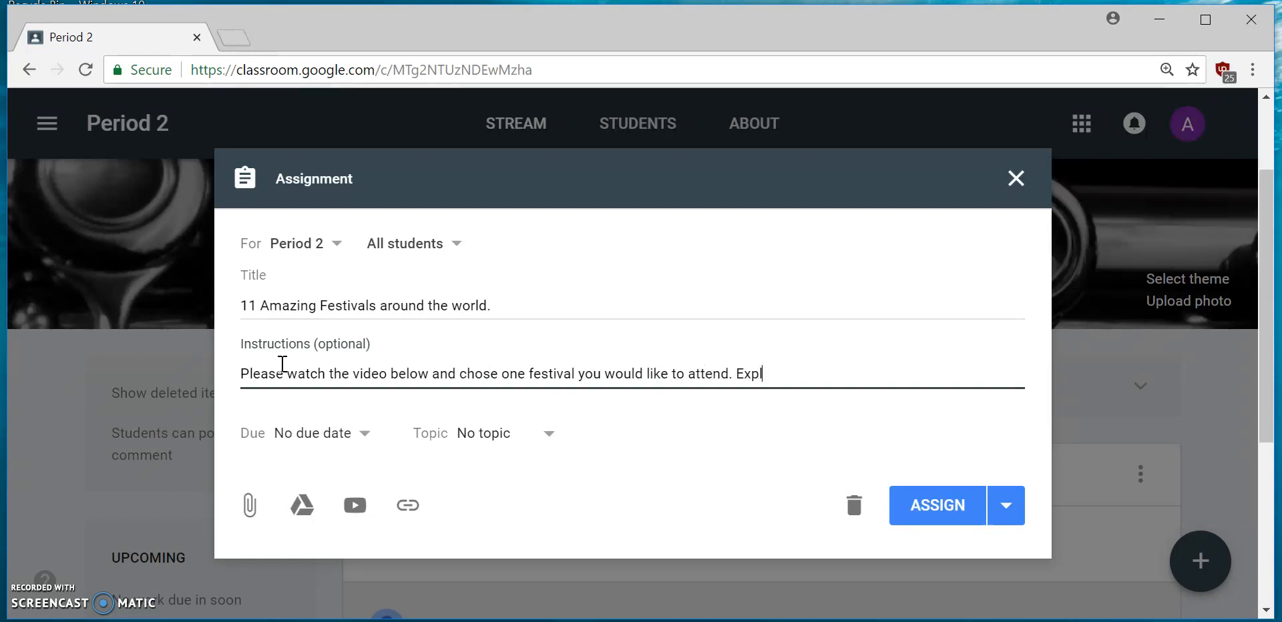
text(ain why in the comments.)
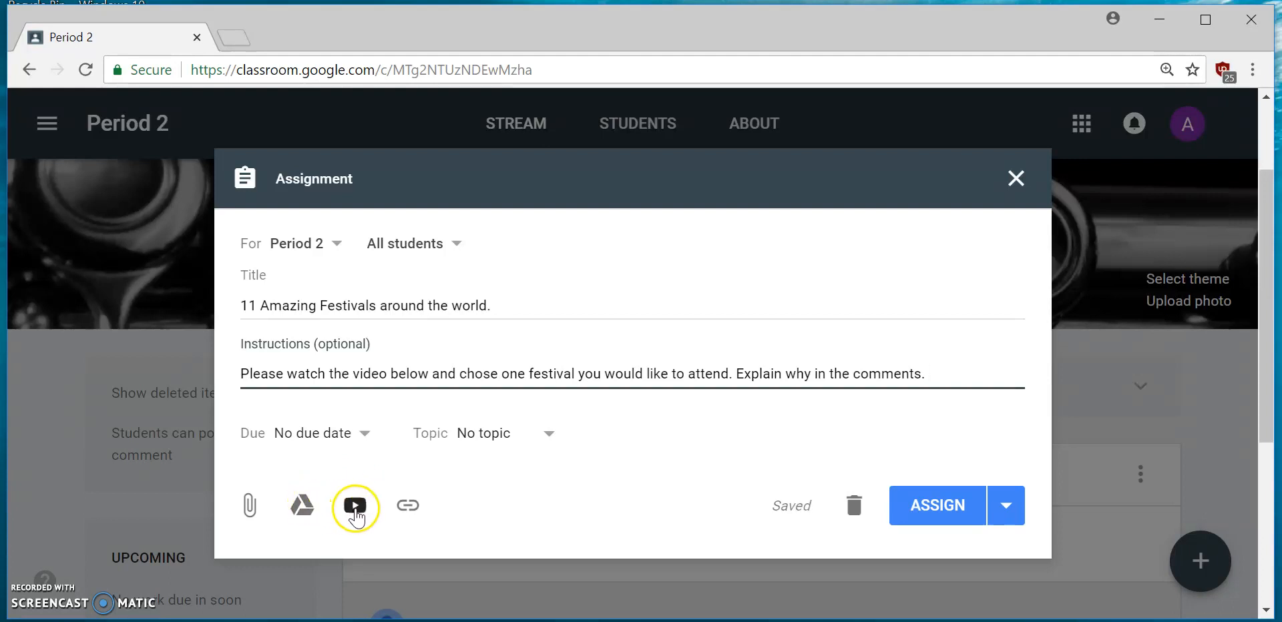
- Search YouTube for "11 amazing festival" and attach the video "11 Most Amazing Festivals In The World" to the assignment
click(354, 507)
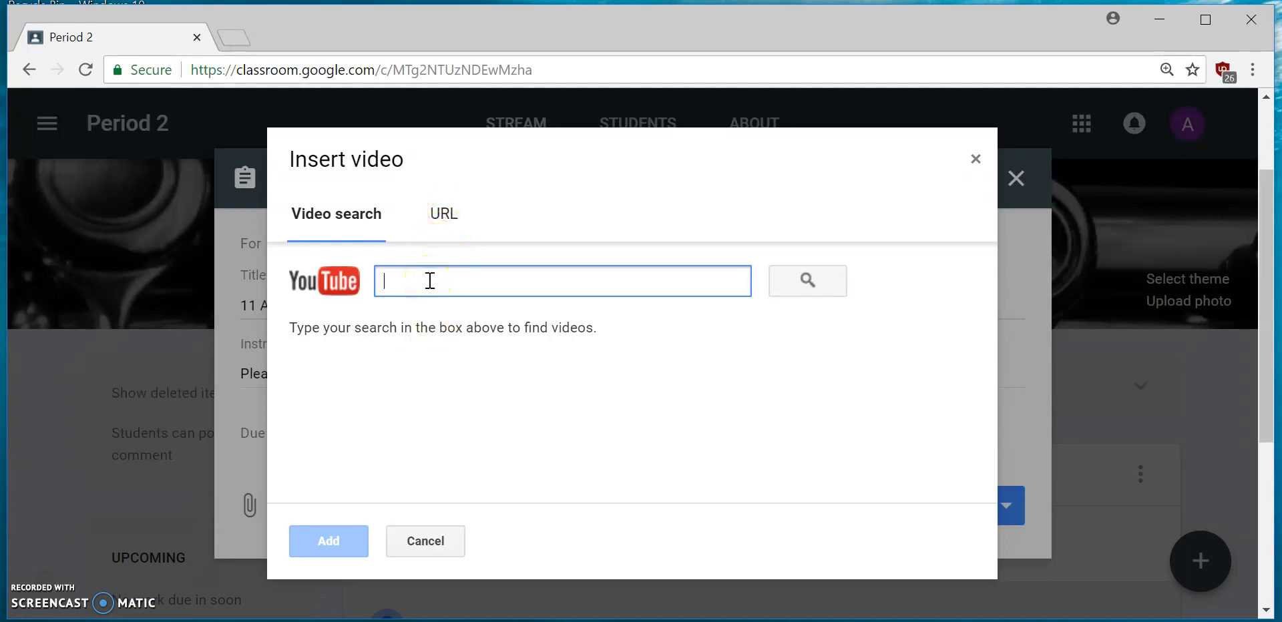
text(11 amaz)
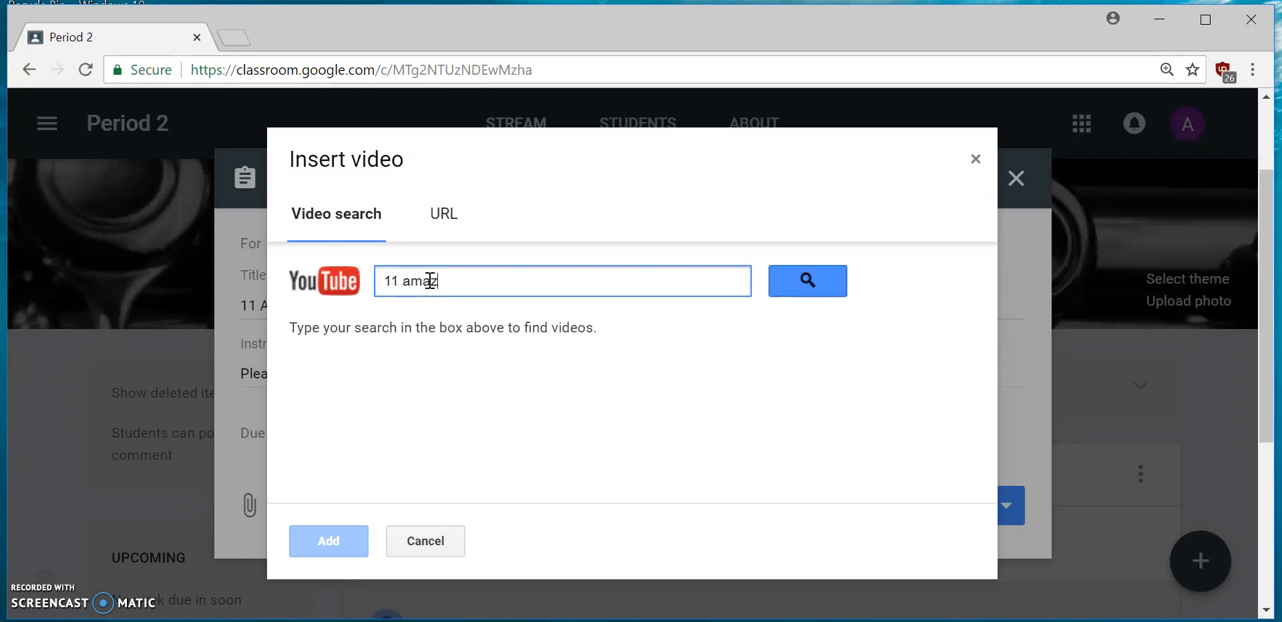
text(ing festival)
key(Return)
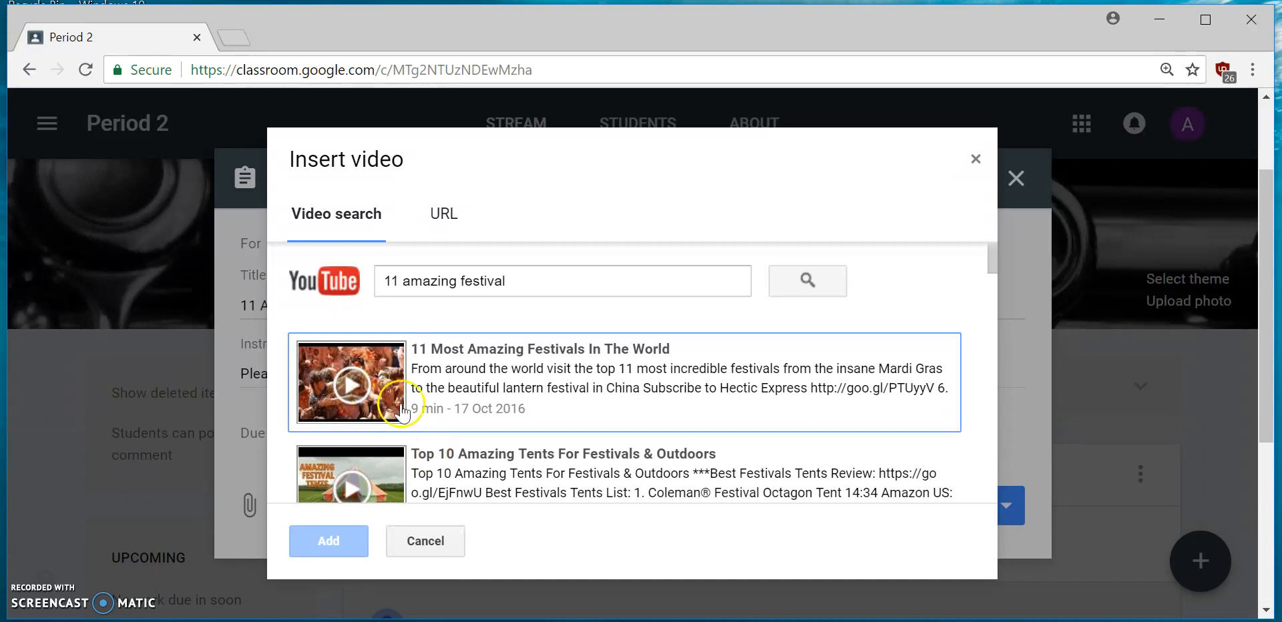
click(471, 386)
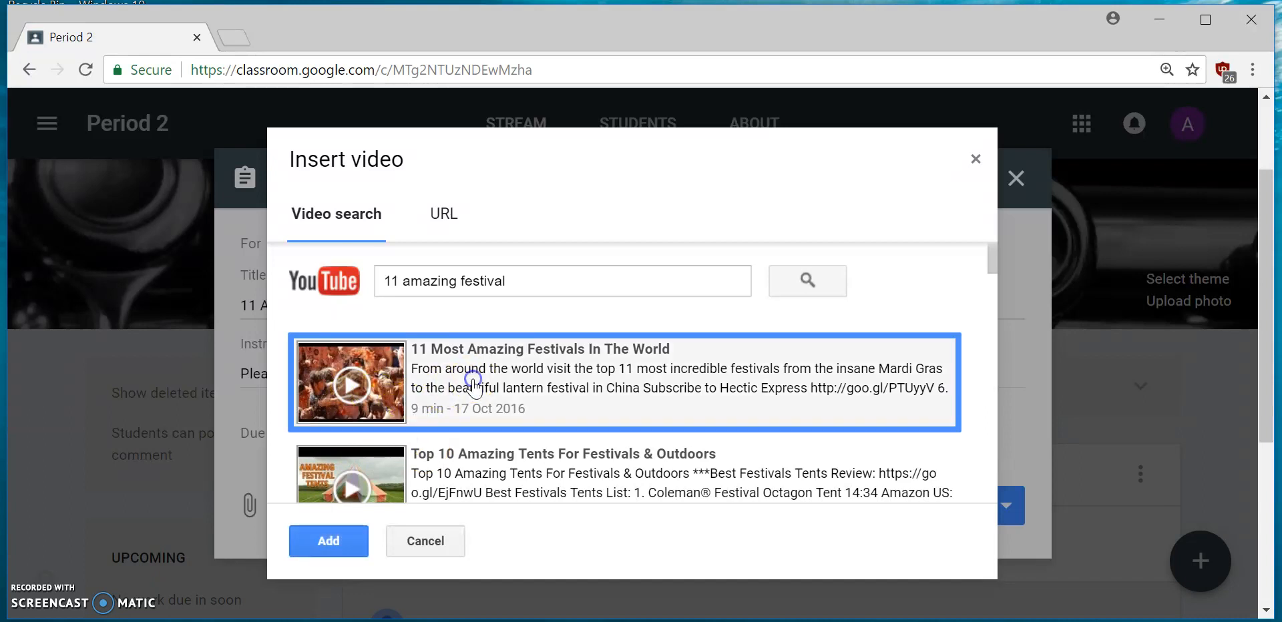
click(334, 539)
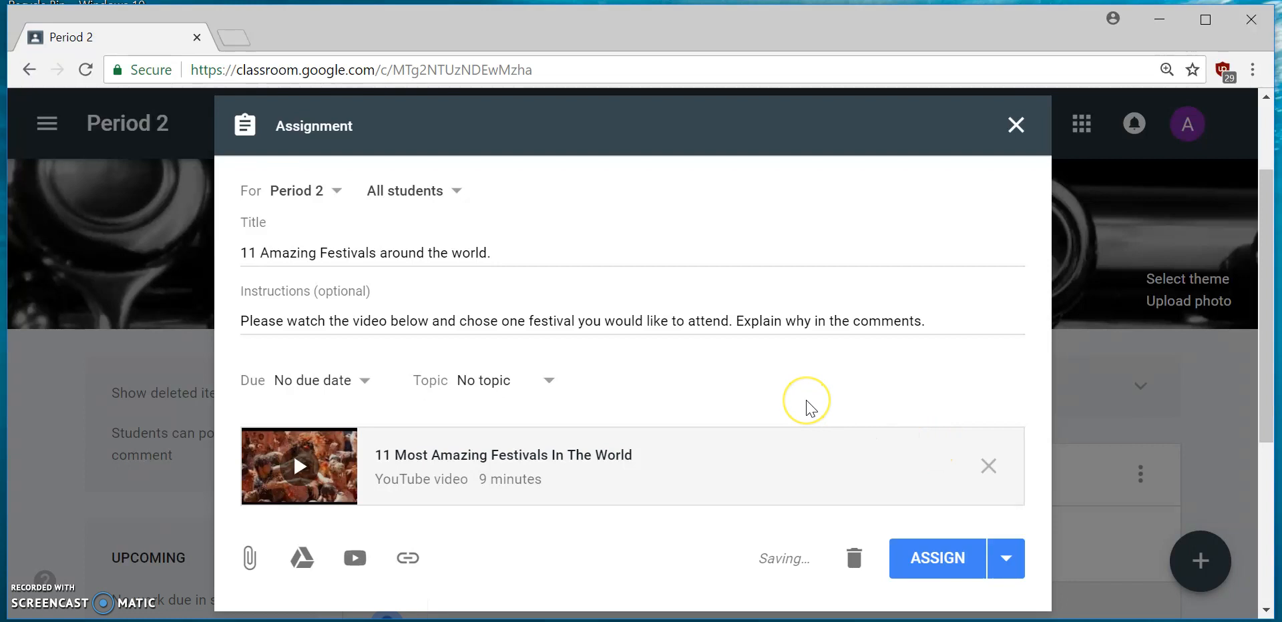
- Set the assignment's due date to 24 Aug 2018
click(359, 382)
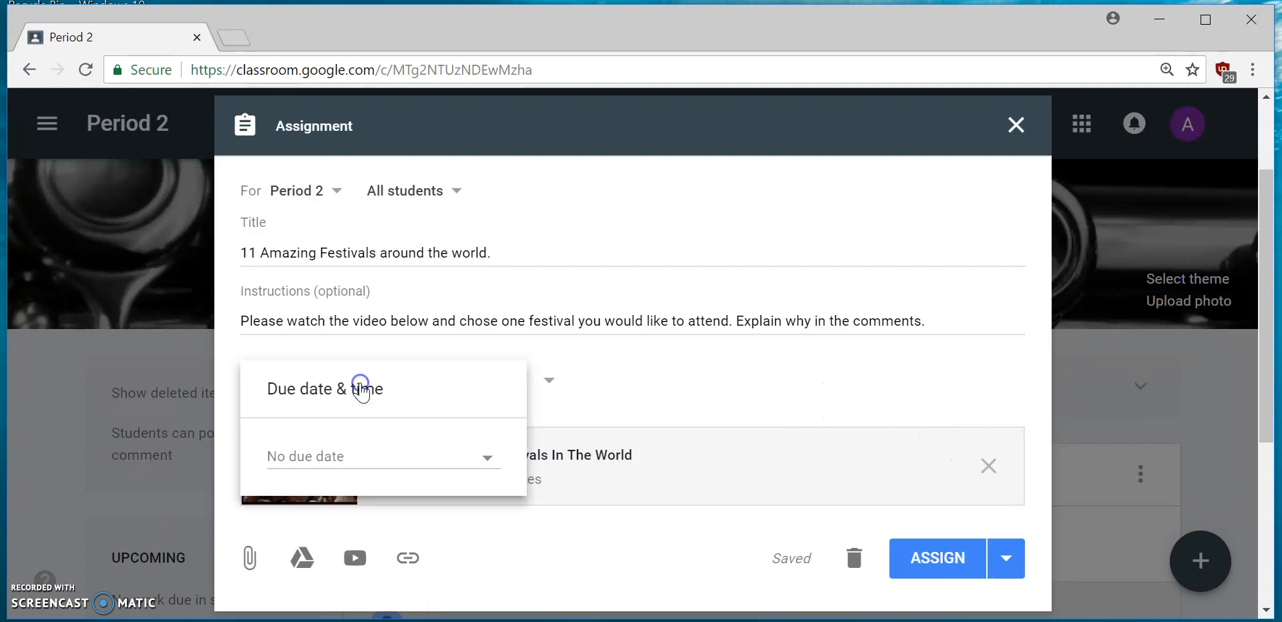
click(365, 454)
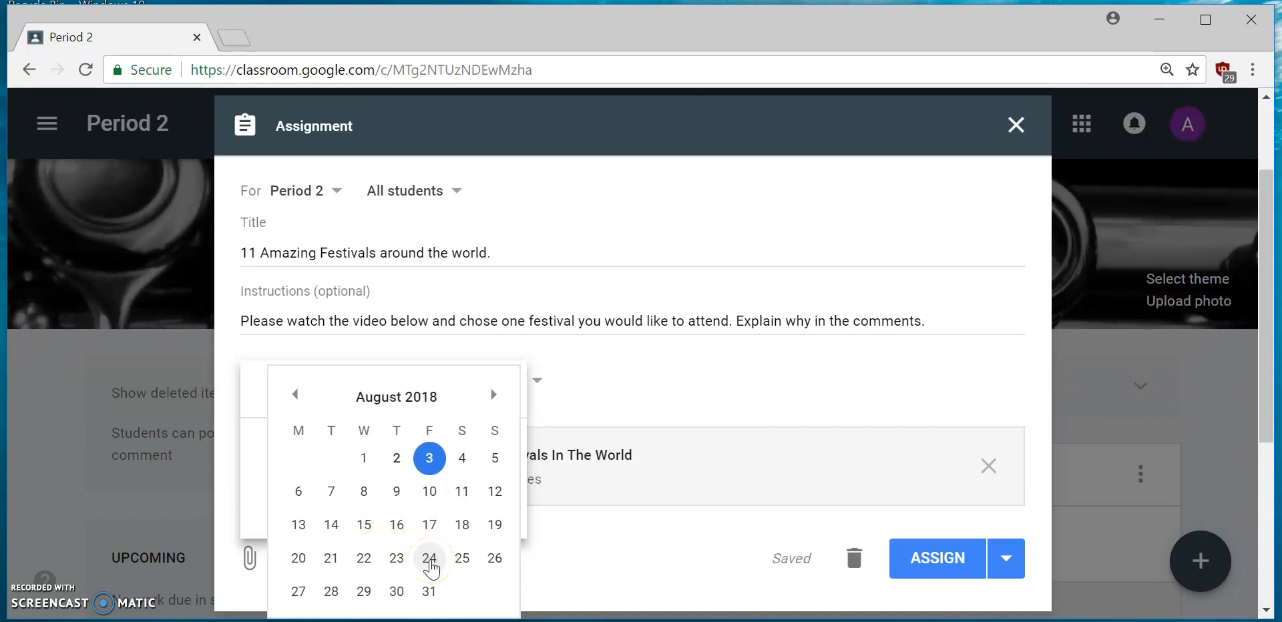
click(430, 558)
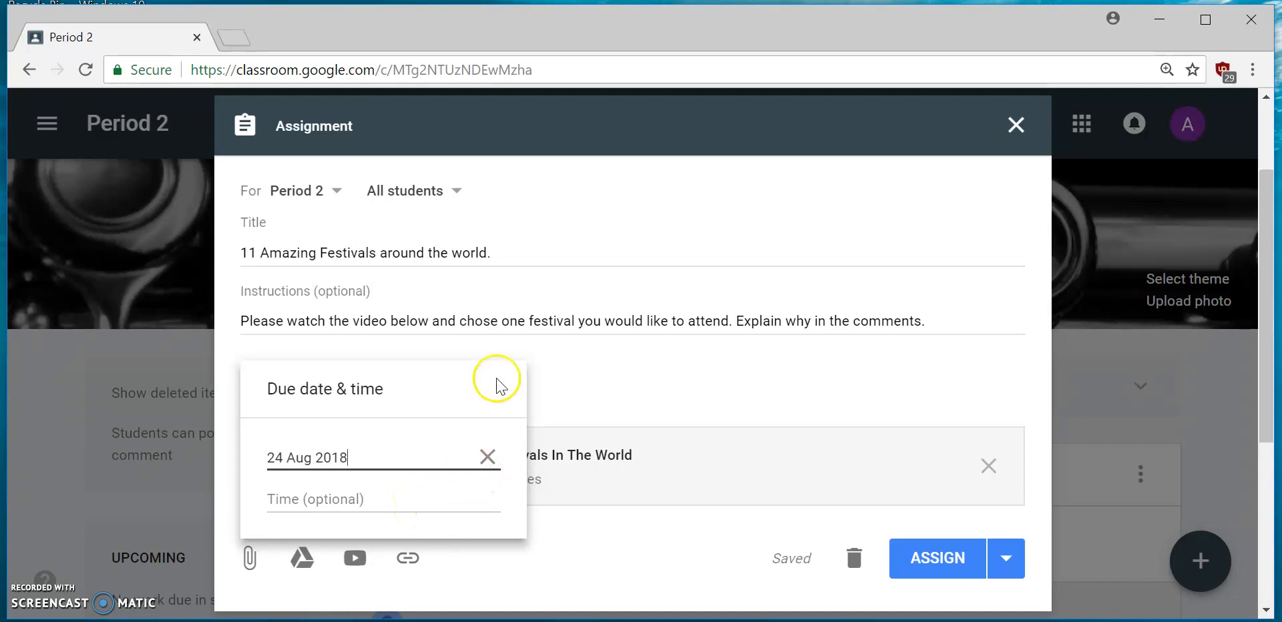
- Add Period 1 as a recipient class alongside Period 2 and assign the festivals assignment
click(708, 564)
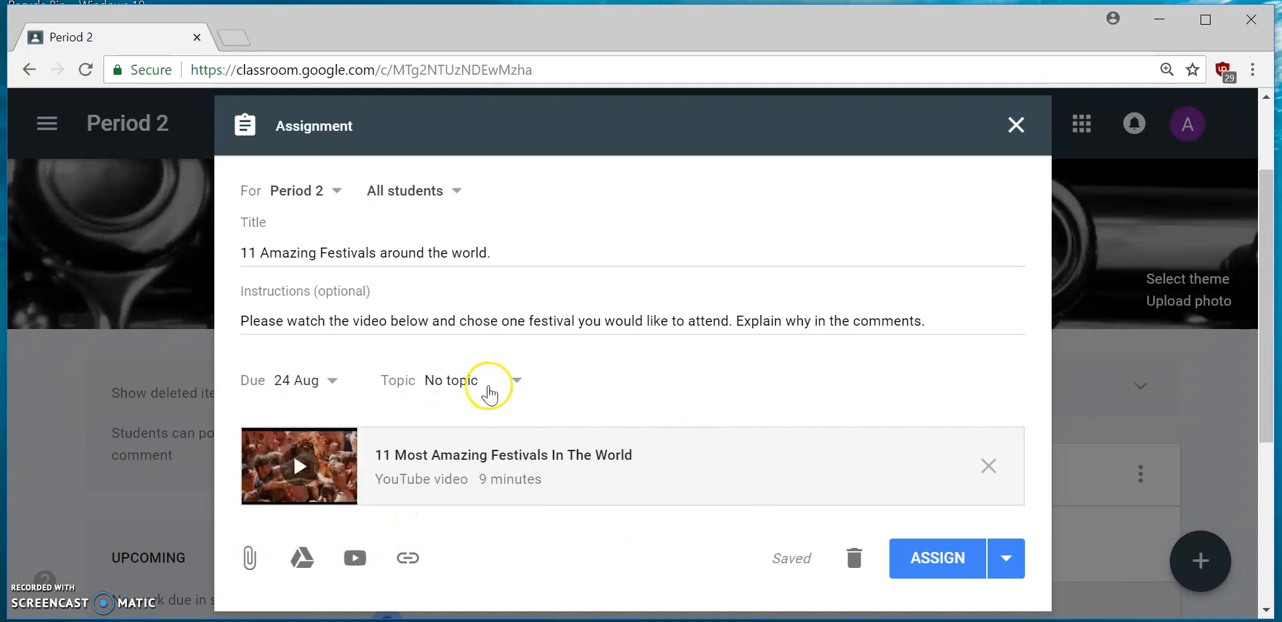
click(336, 195)
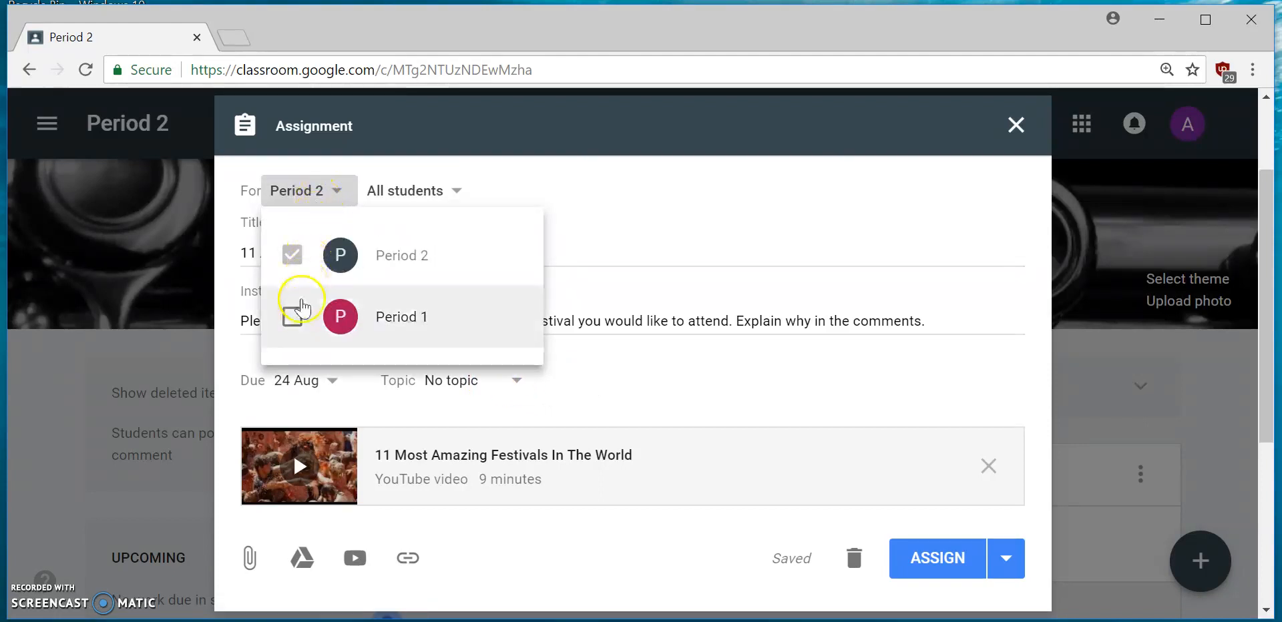
click(308, 267)
click(293, 316)
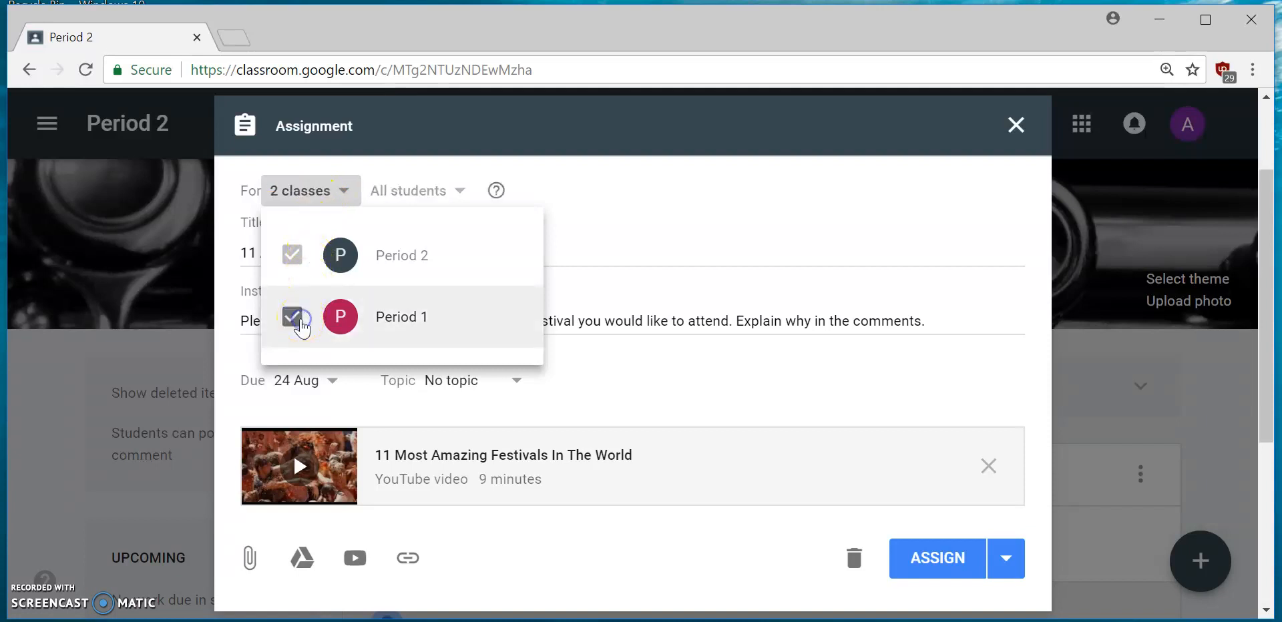
click(729, 240)
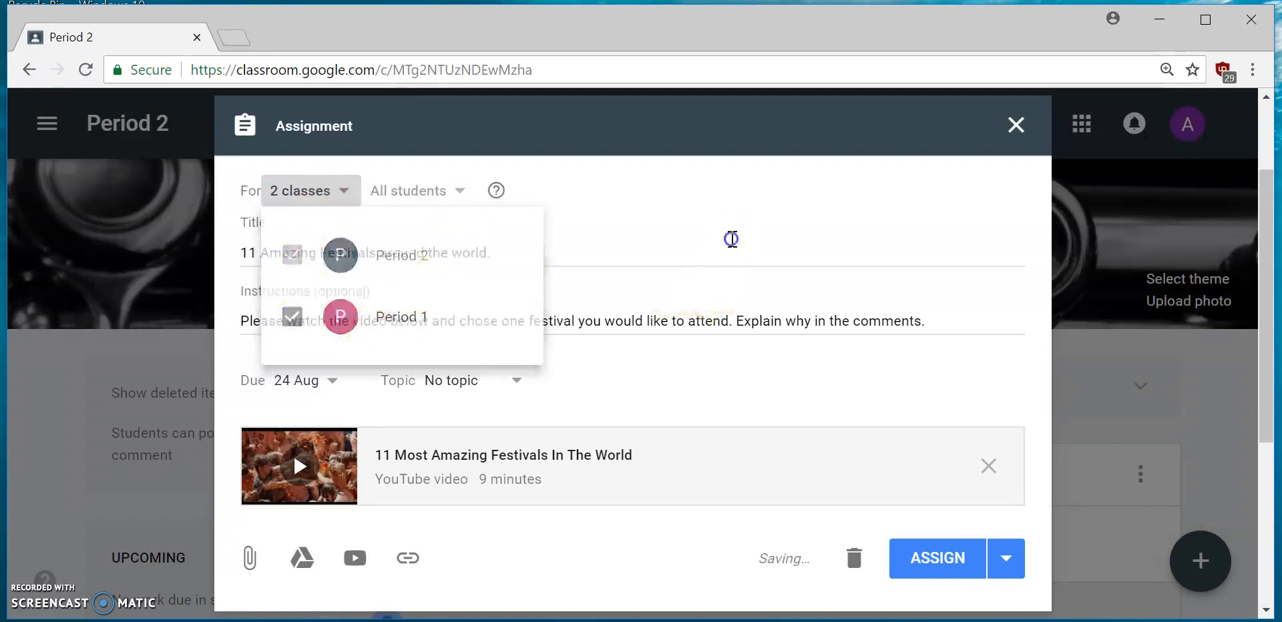
click(952, 568)
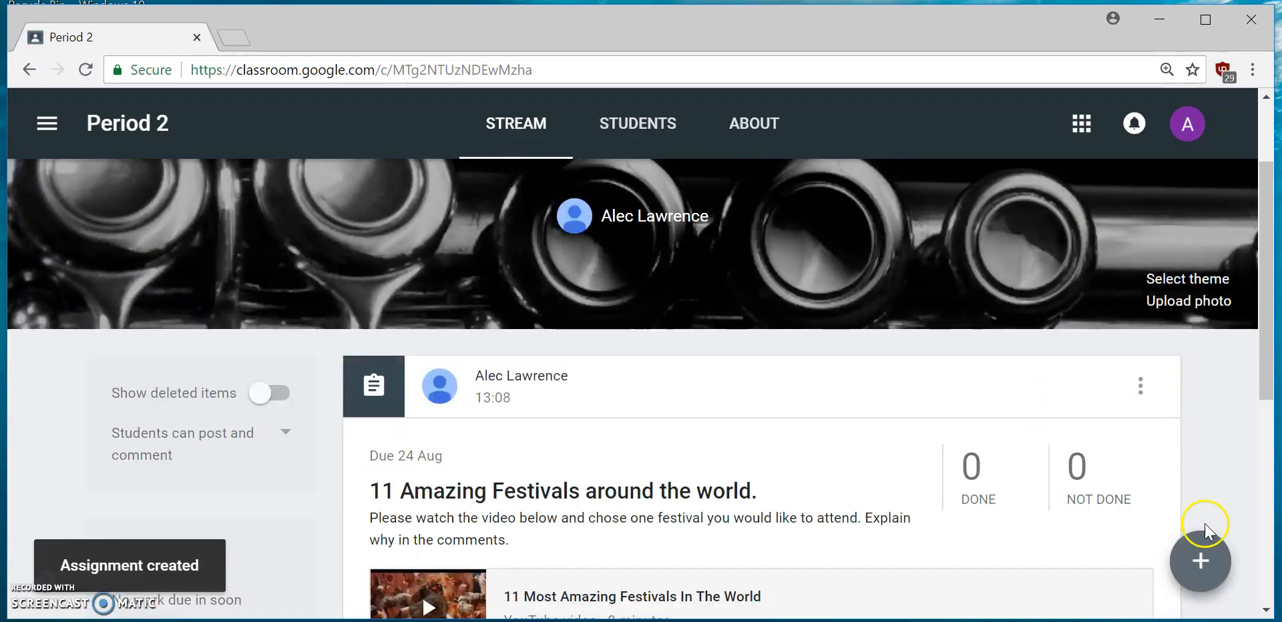
- Start a new assignment for Period 2 and title it "Checklist"
mouse_move(1202, 534)
click(1202, 403)
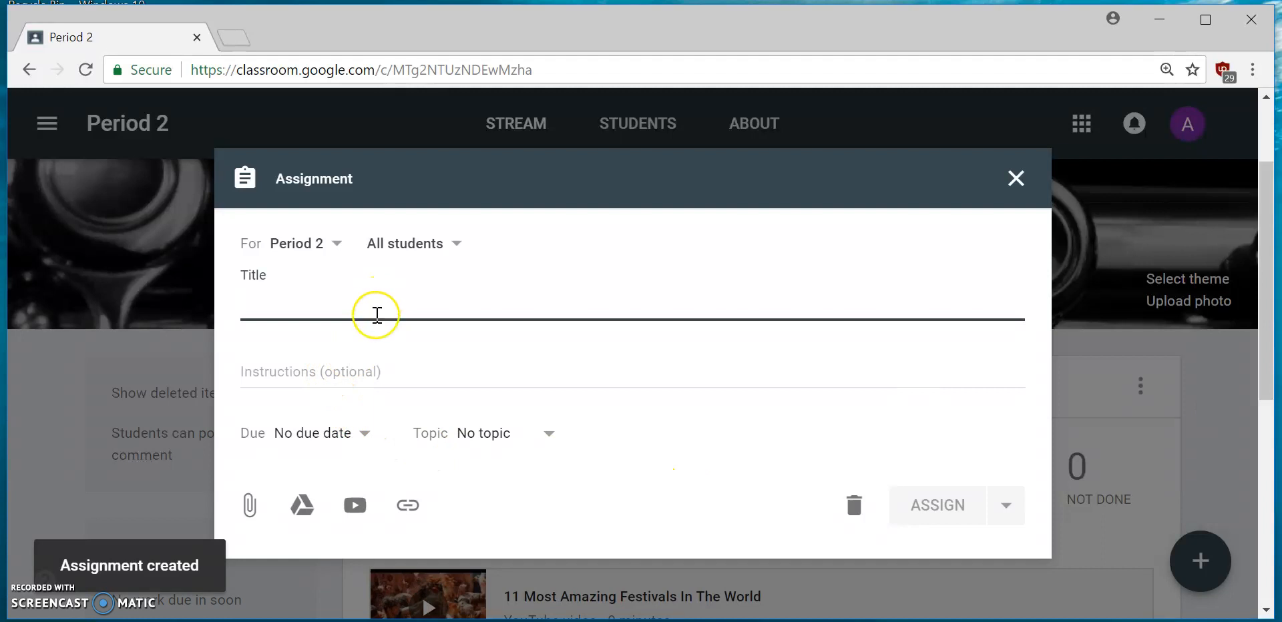
text(CHecek)
key(BackSpace)
key(BackSpace)
key(BackSpace)
text(ecklist)
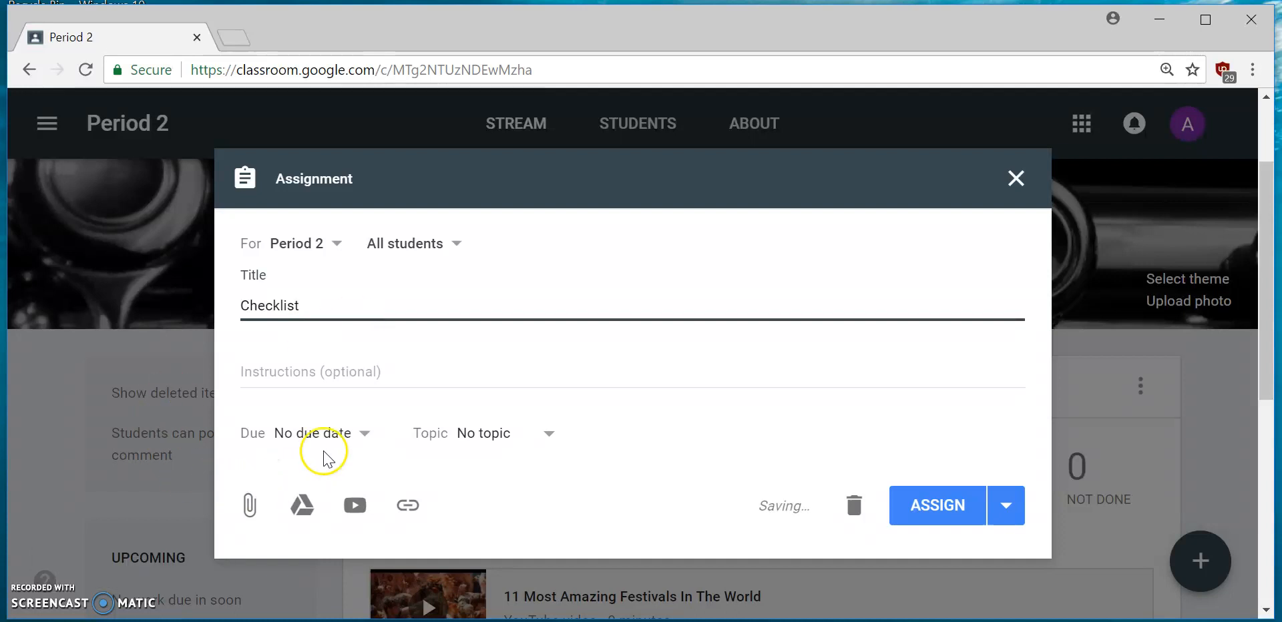
- Attach the document "Copy of We're Going on a Trip- Checklist" from the Google Classroom Demo folder in Google Drive
click(252, 505)
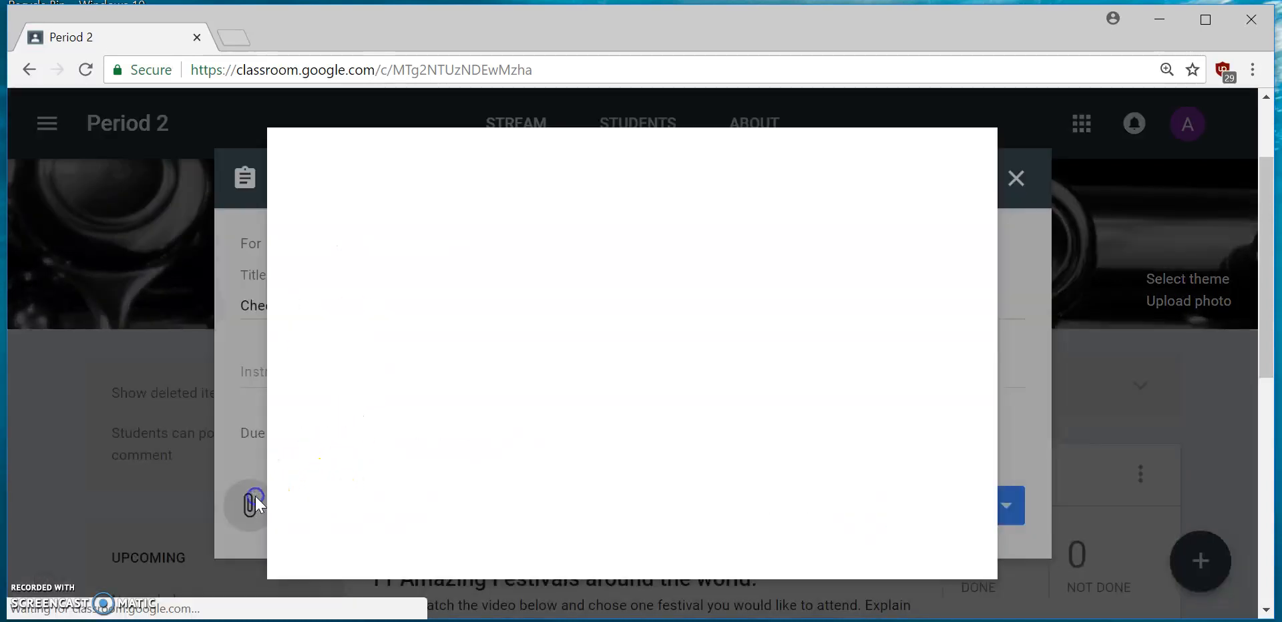
click(513, 217)
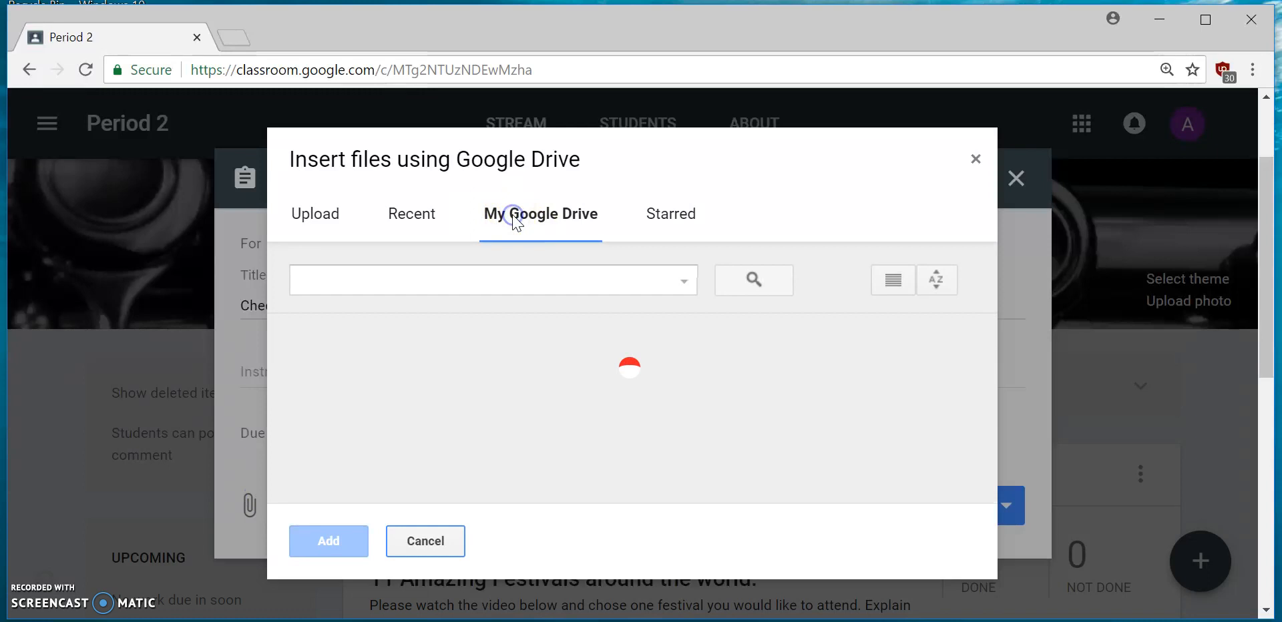
click(455, 411)
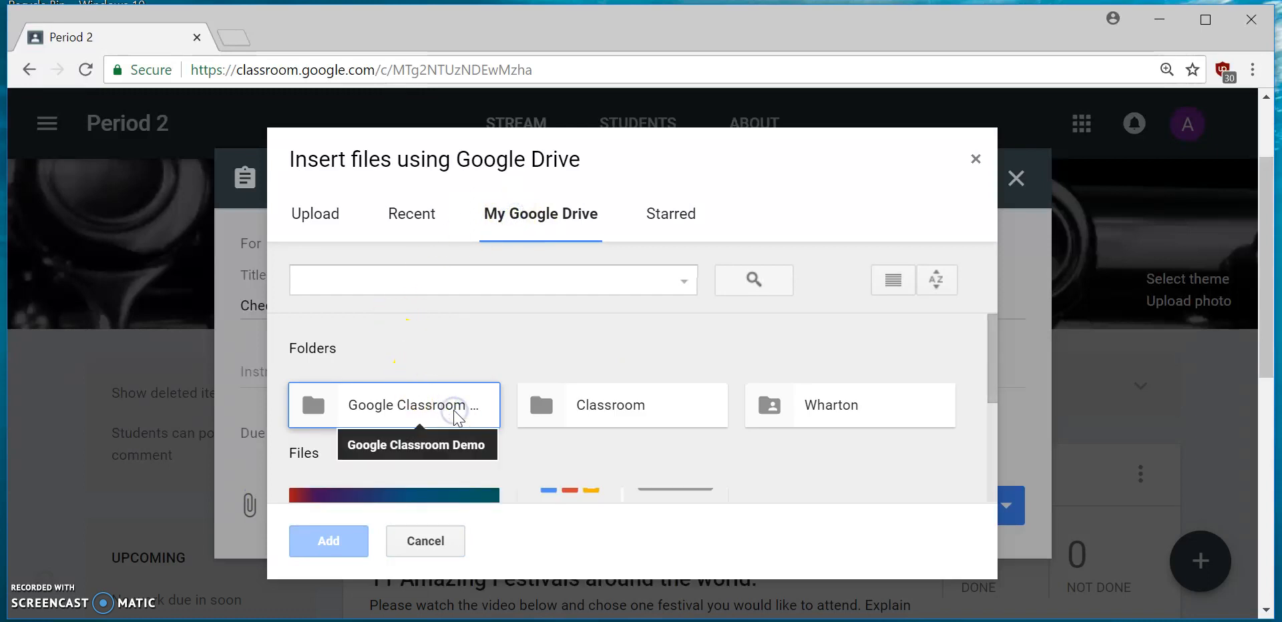
double_click(455, 411)
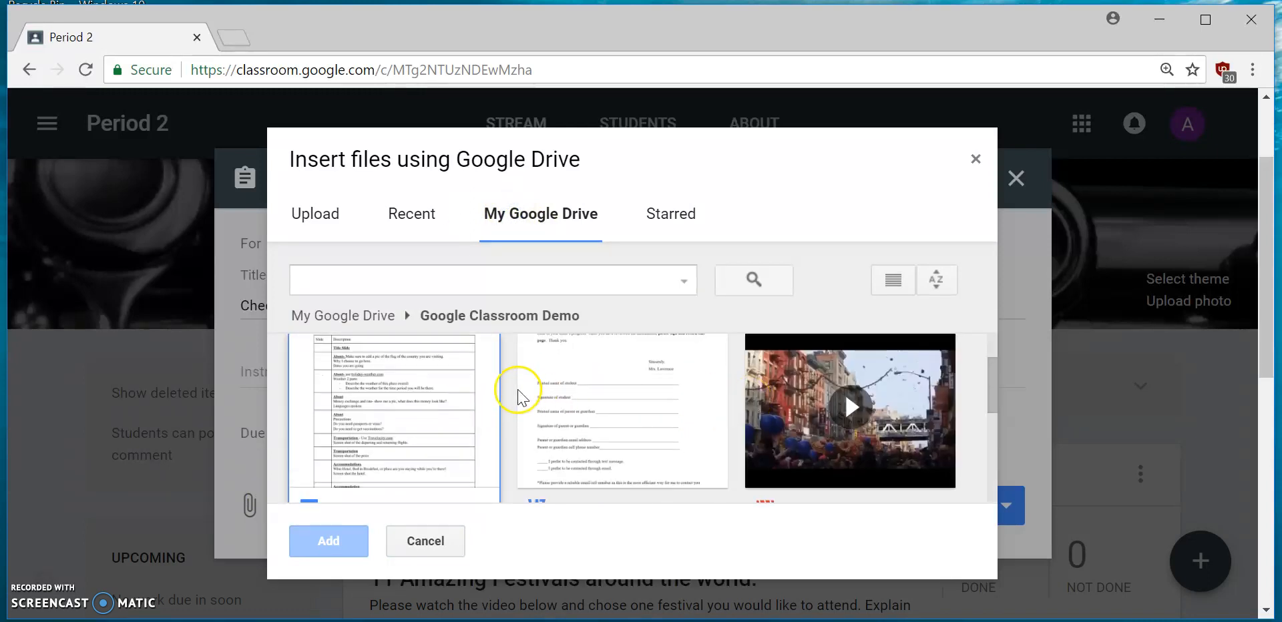
click(458, 409)
click(353, 542)
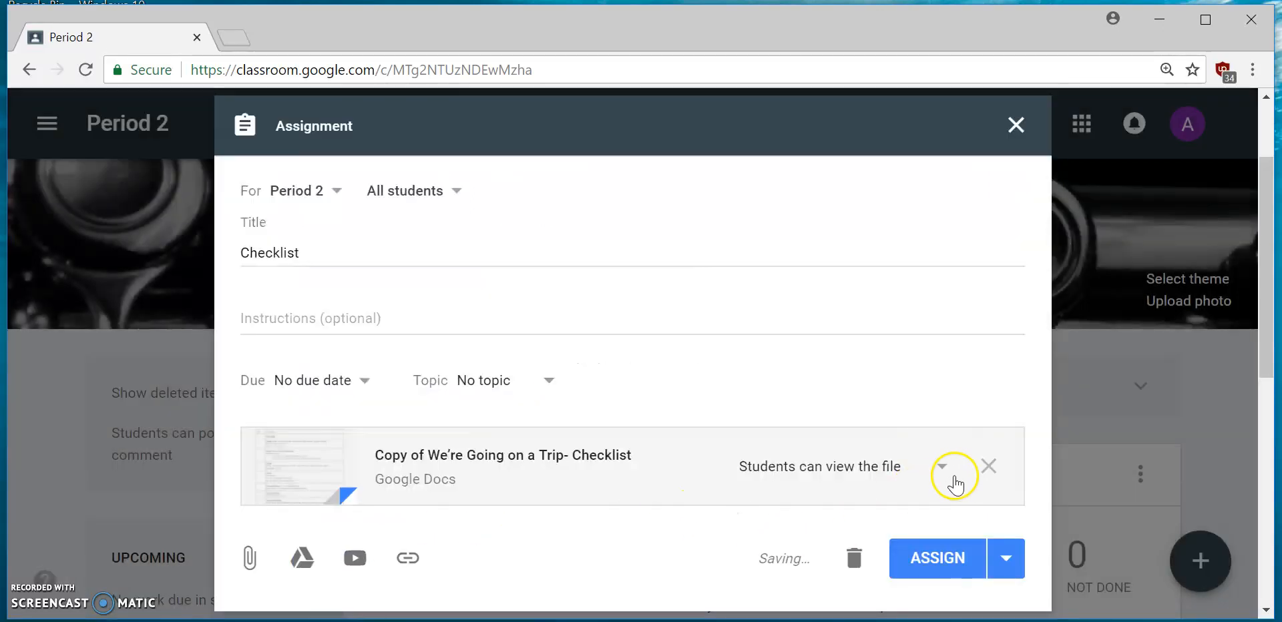
- Set the attached checklist to make a copy for each student and assign it to the class
click(947, 468)
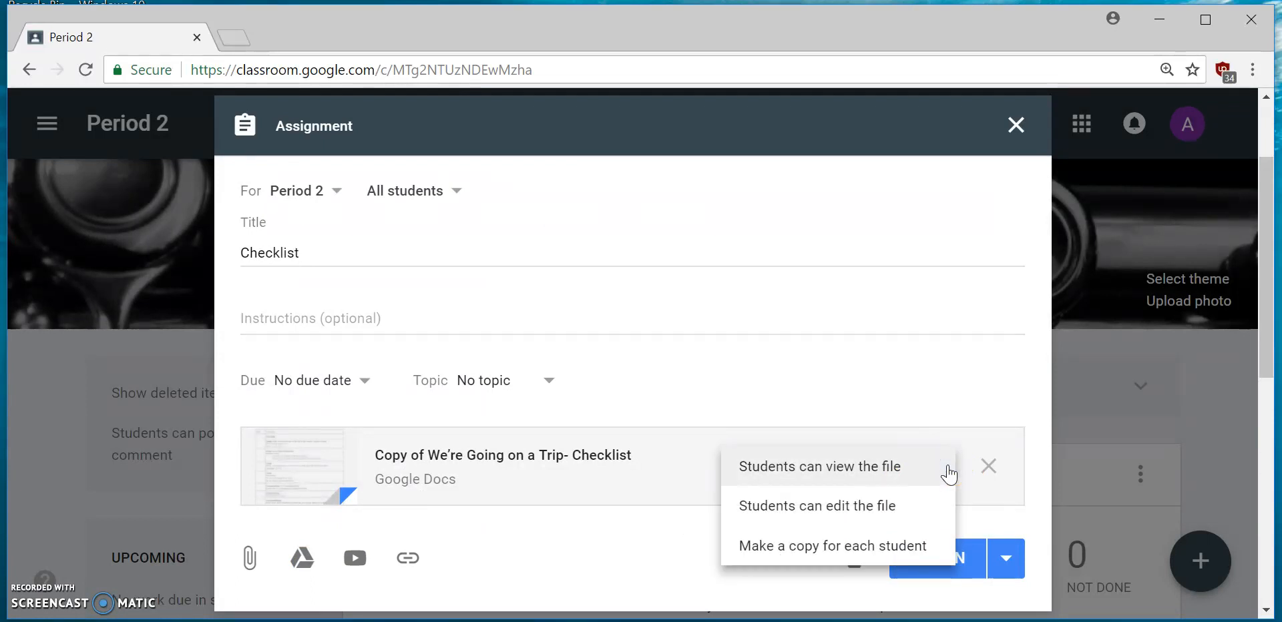
click(918, 514)
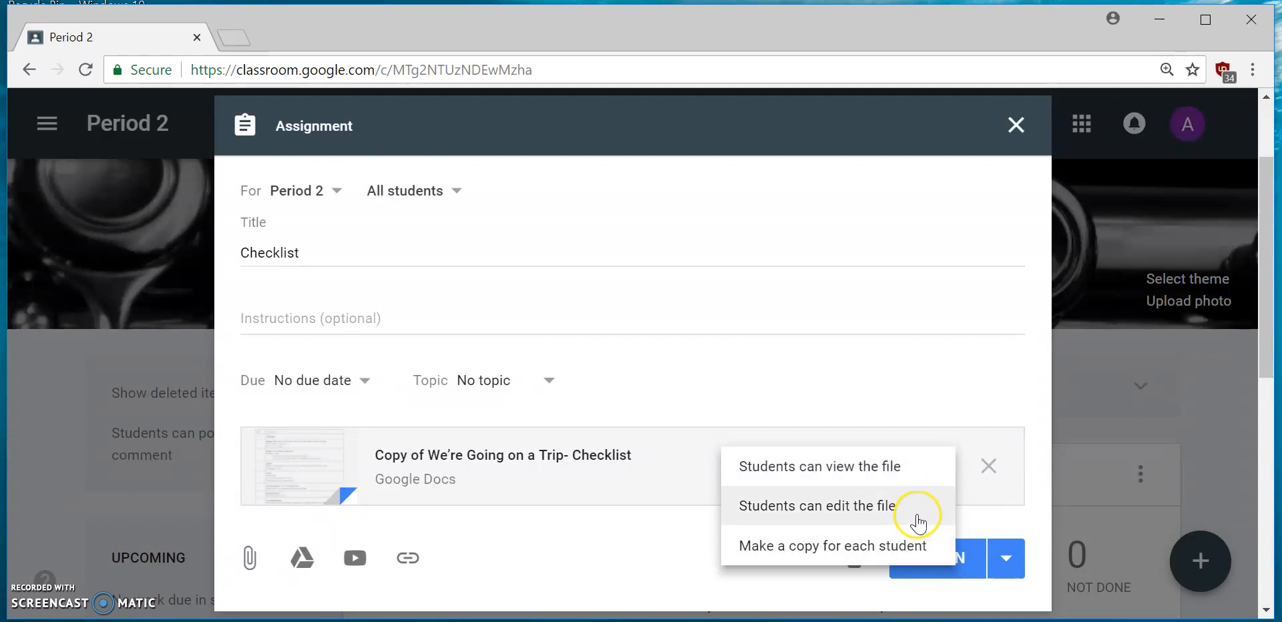
click(918, 557)
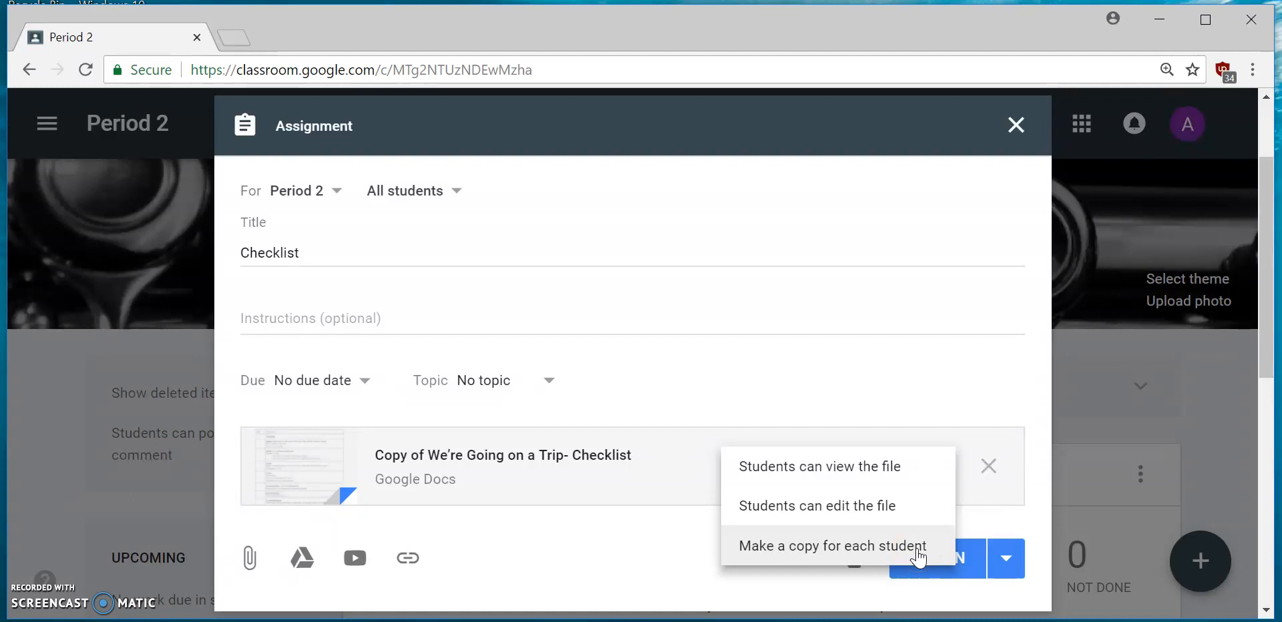
click(918, 557)
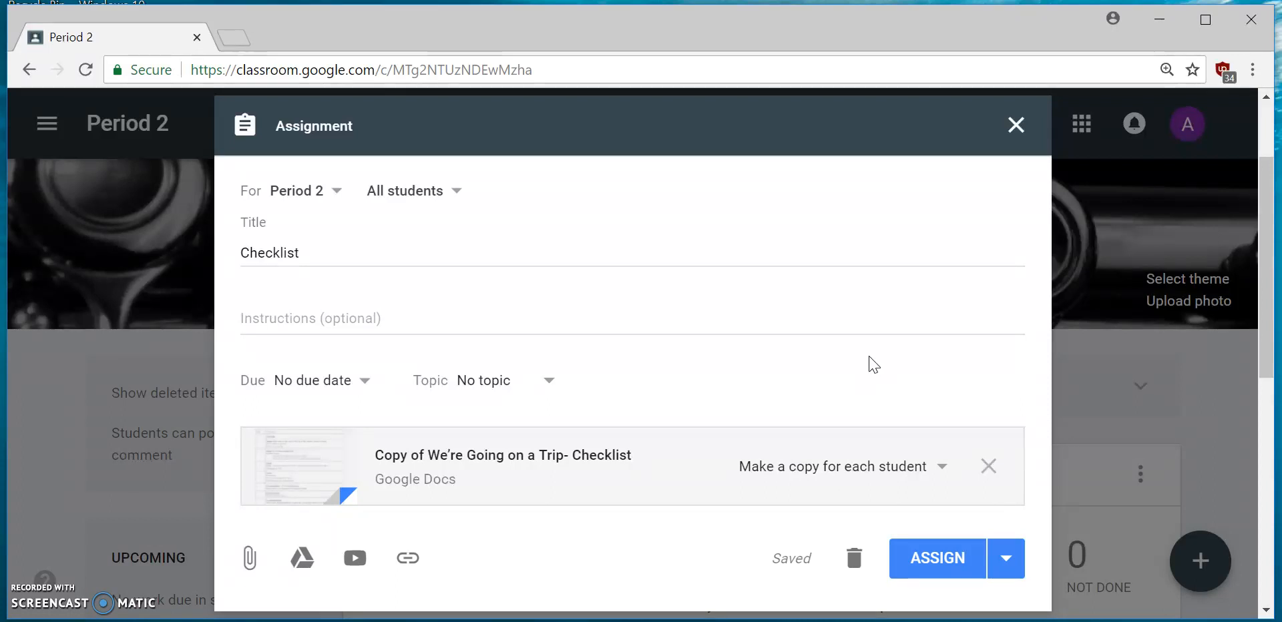
click(941, 560)
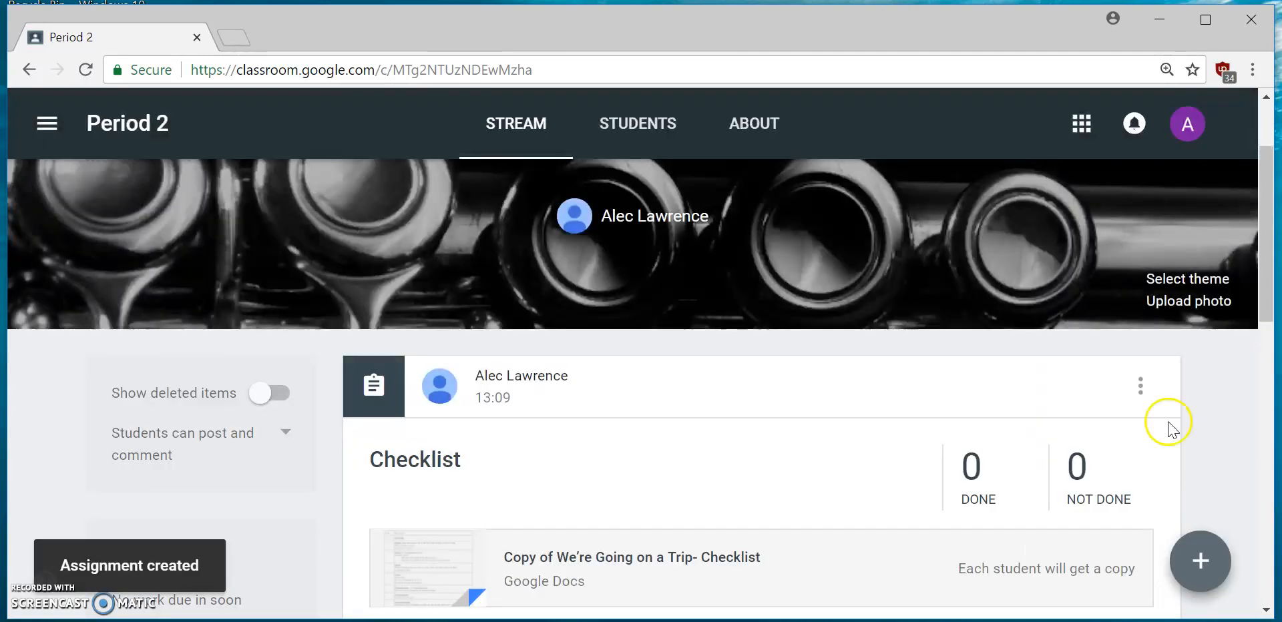
- Start a new question for Period 2 reading "Briefly describe their internet access at home."
mouse_move(1200, 561)
click(1201, 332)
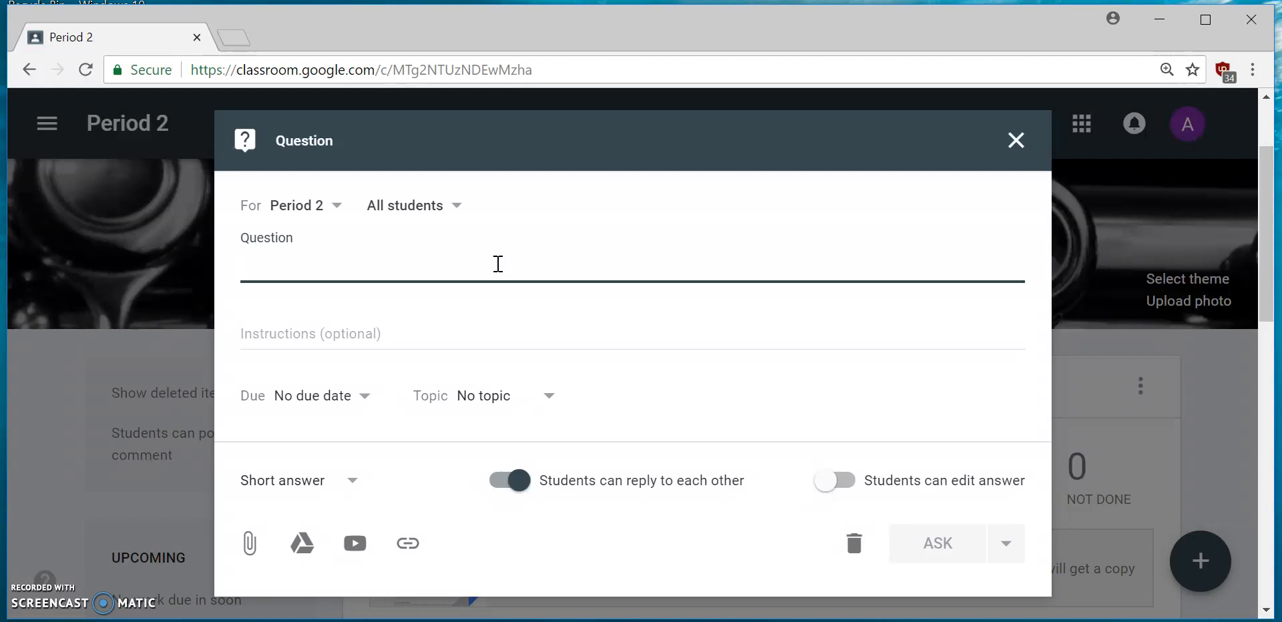
text(Brief)
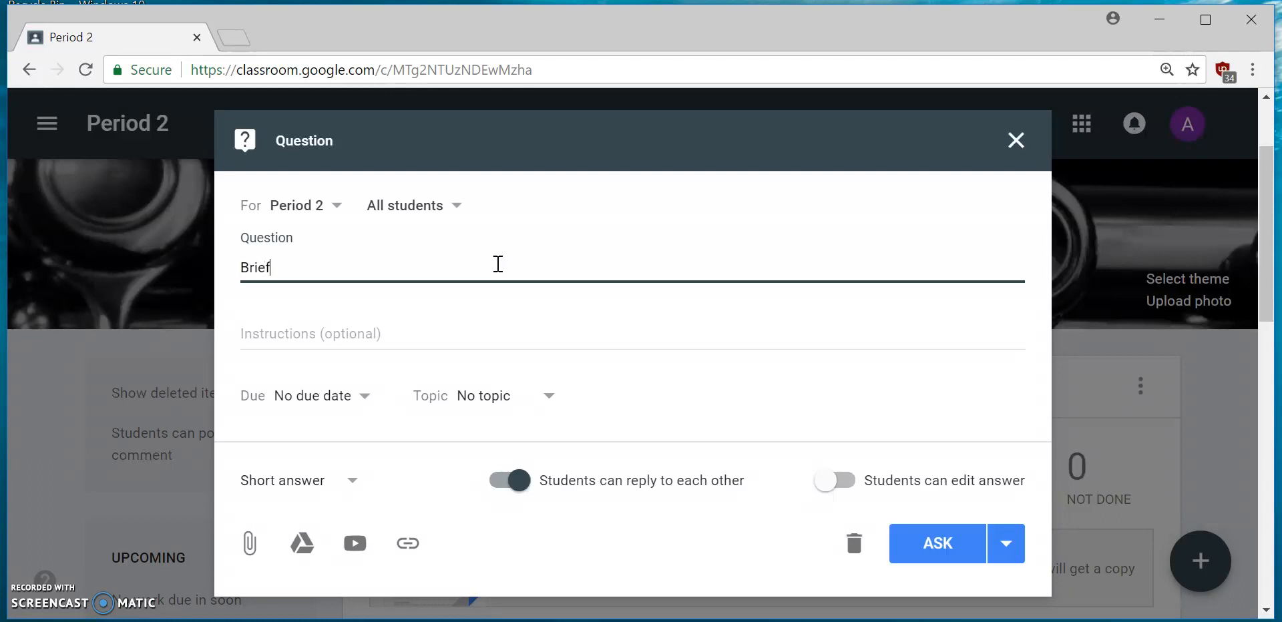
text(ly describe the)
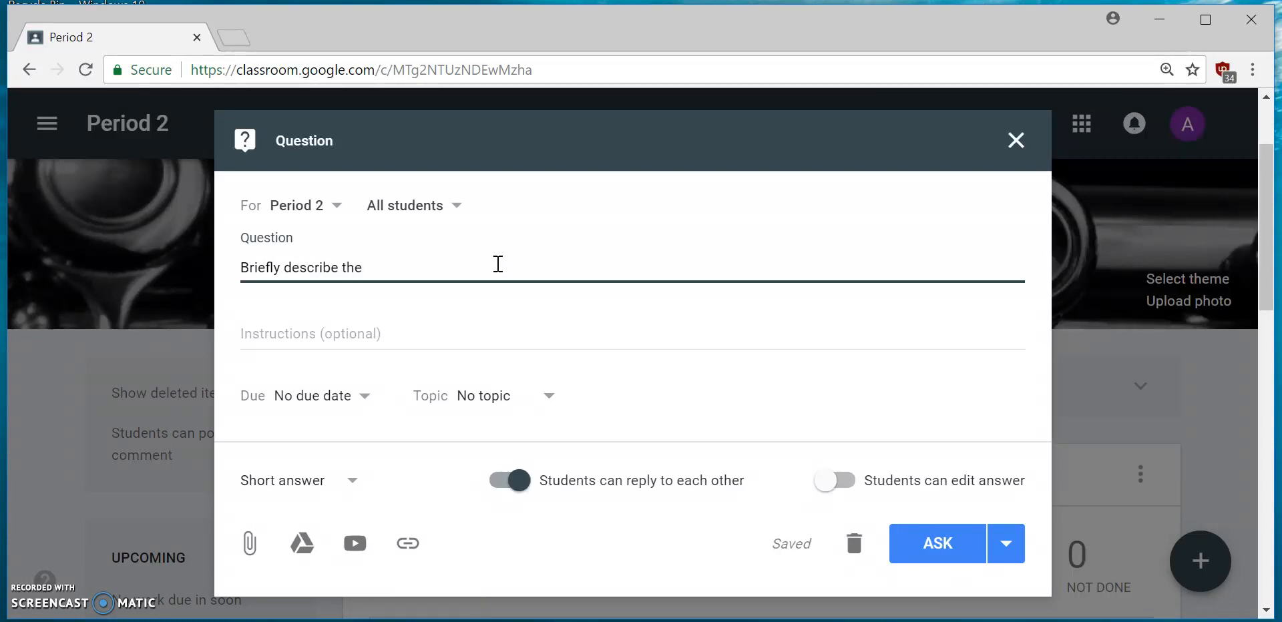
text(ir inter)
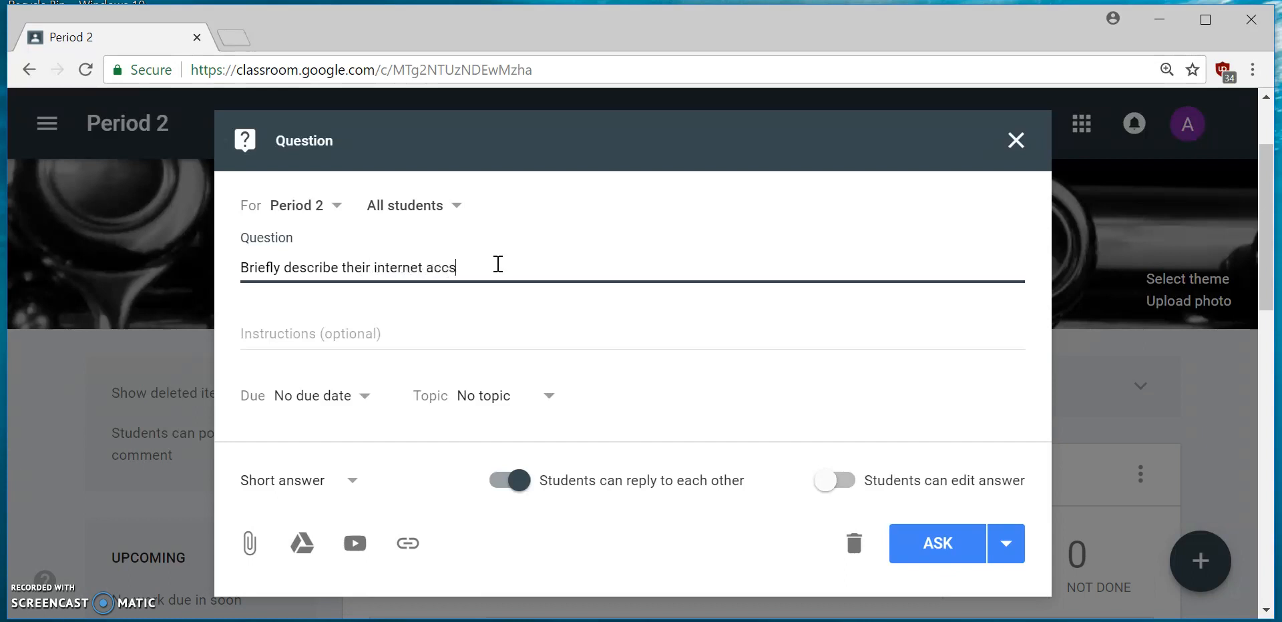
text(net access at home.)
- Keep the question as short answer, turn off students replying to each other, and post it
click(354, 484)
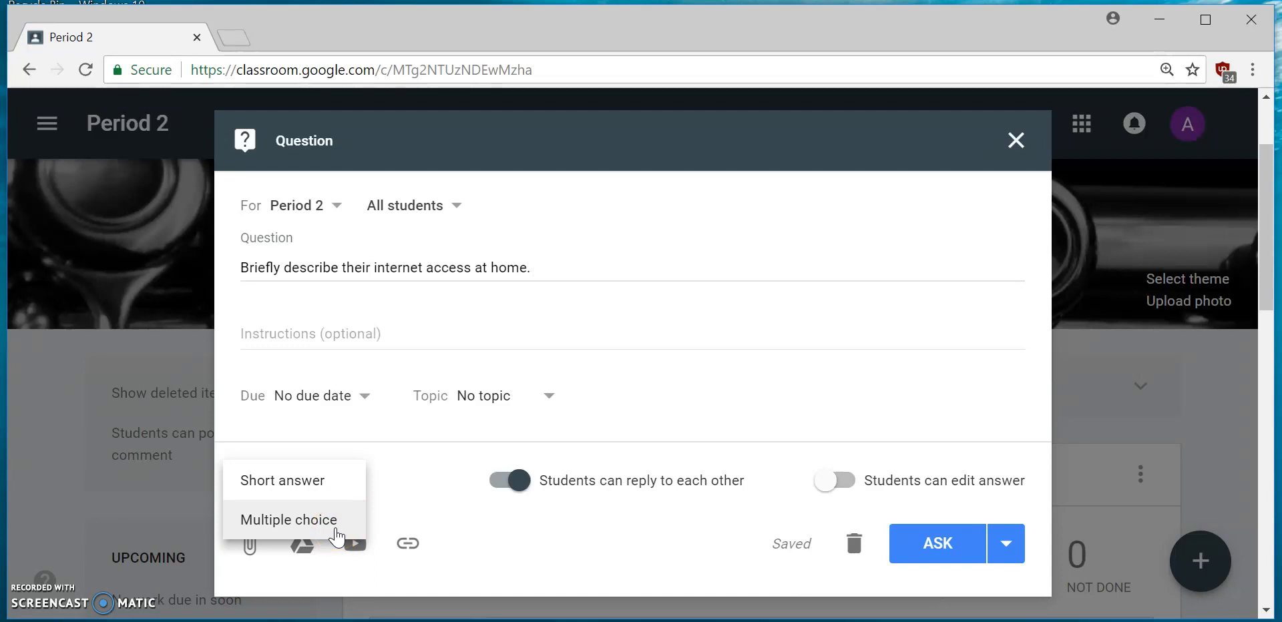
click(337, 487)
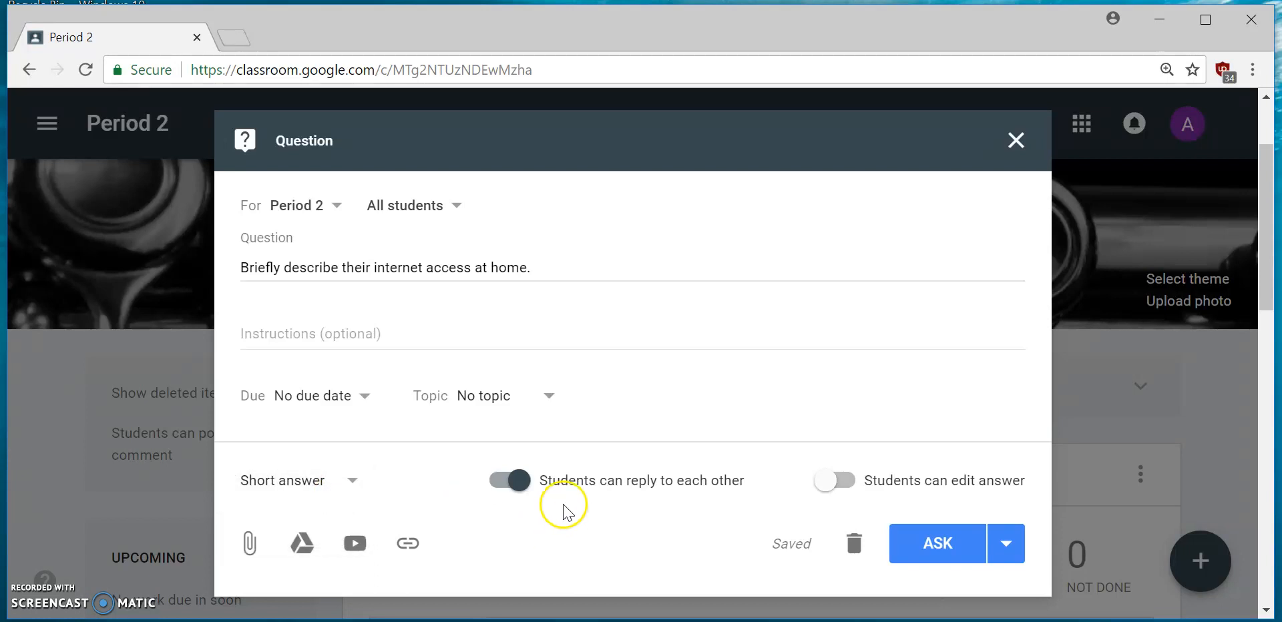
click(508, 482)
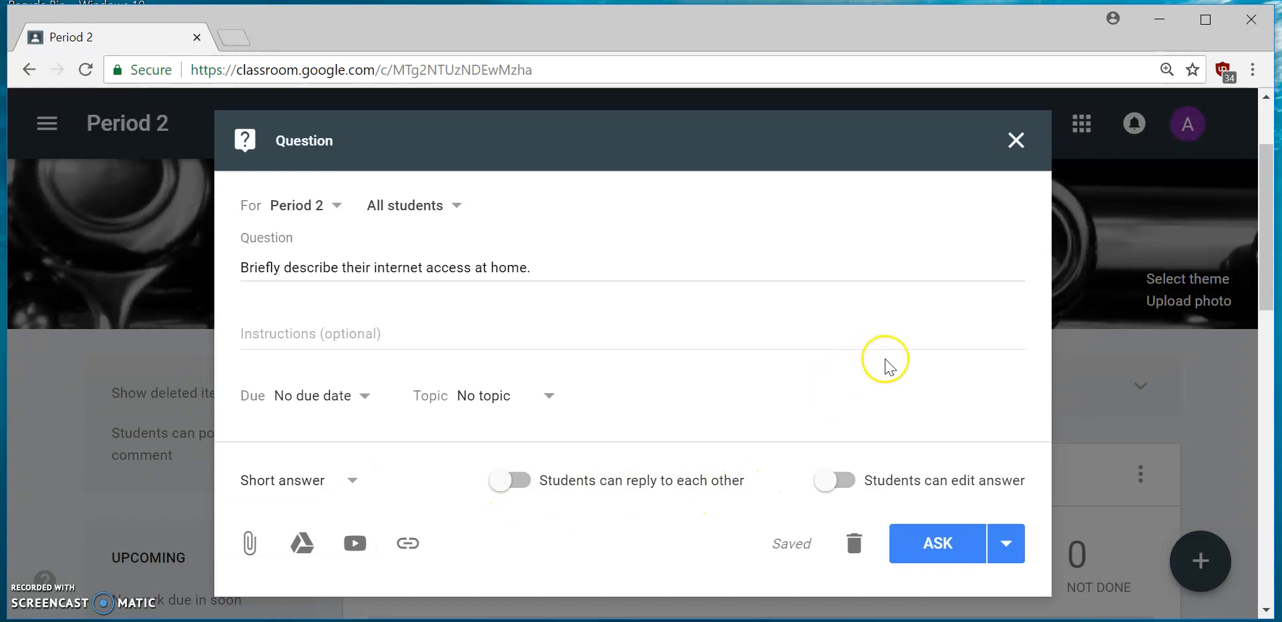
click(939, 558)
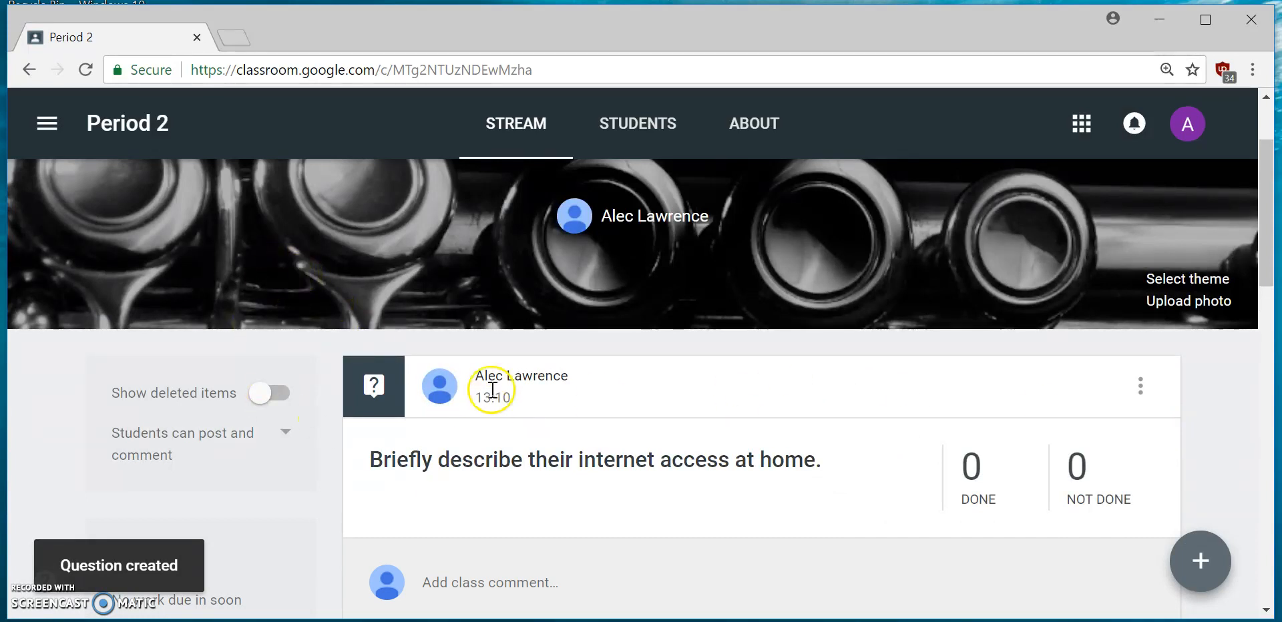
- View the Period 2 student roster page and look at the student invitation form without inviting anyone
click(1189, 567)
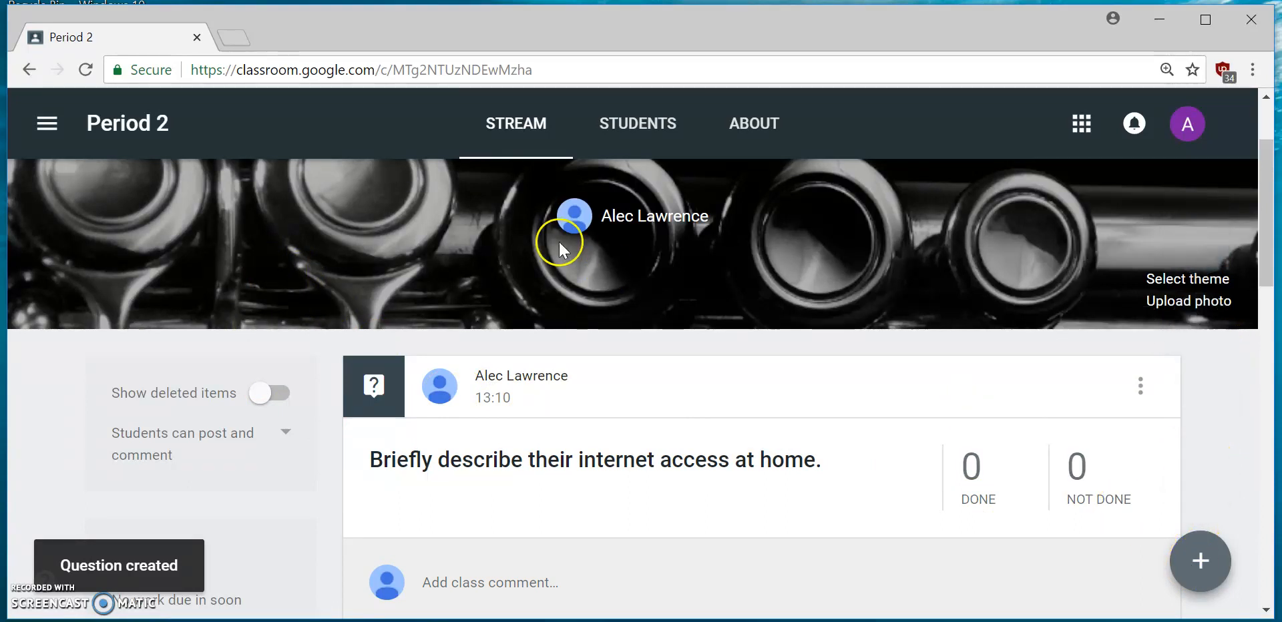
click(599, 133)
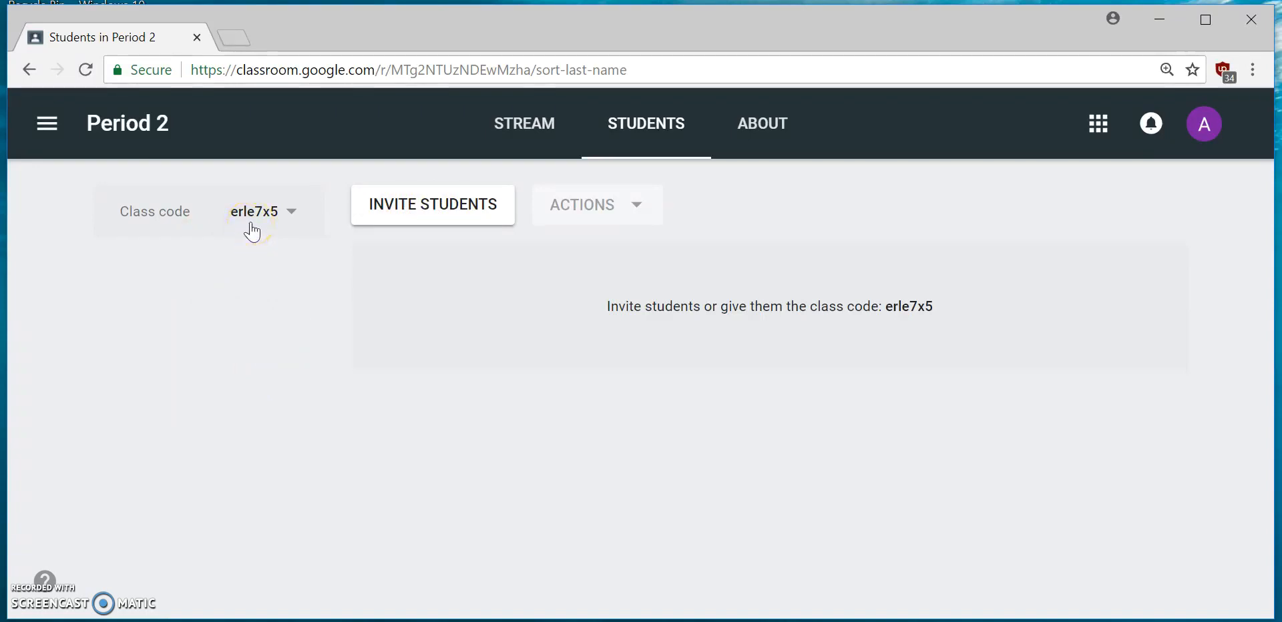
click(447, 221)
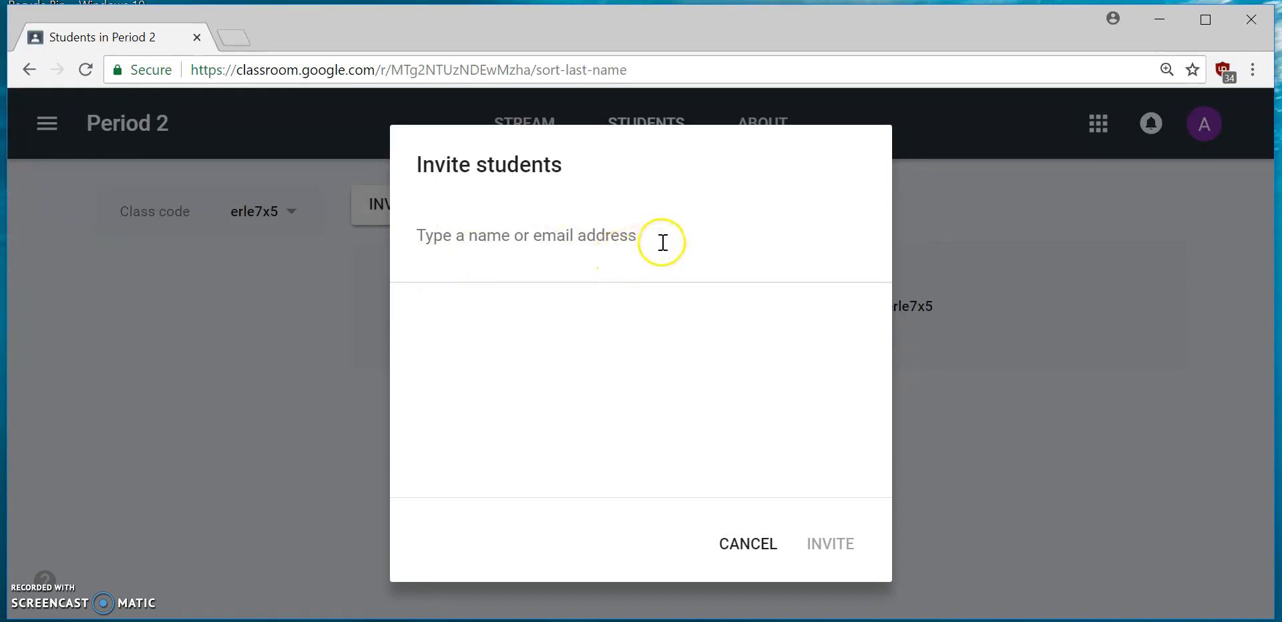
click(744, 541)
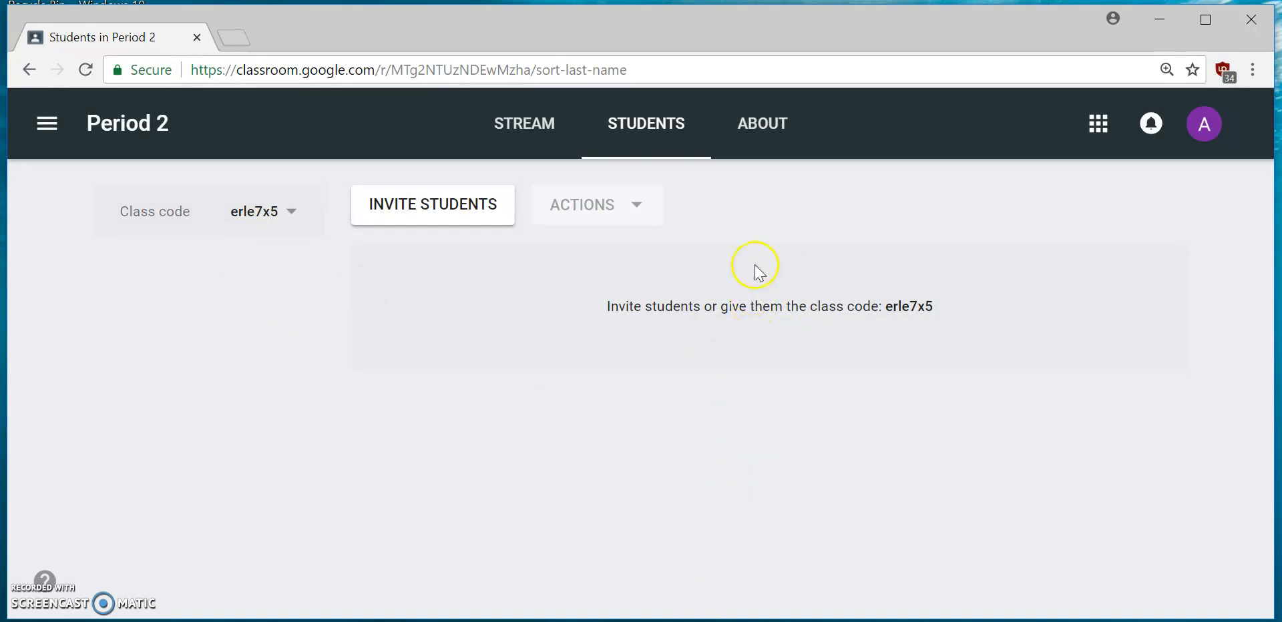
- Open the Period 2 Classroom calendar and examine the assignment in the week of Aug 20-Aug 26, 2018
click(769, 134)
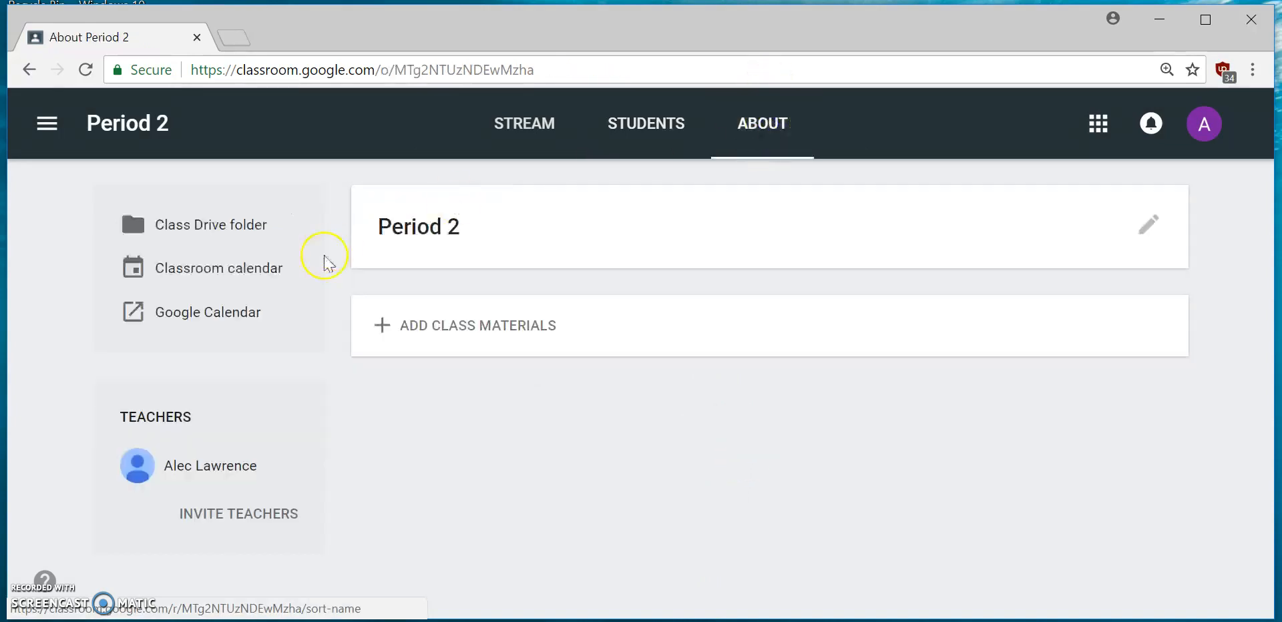
click(266, 274)
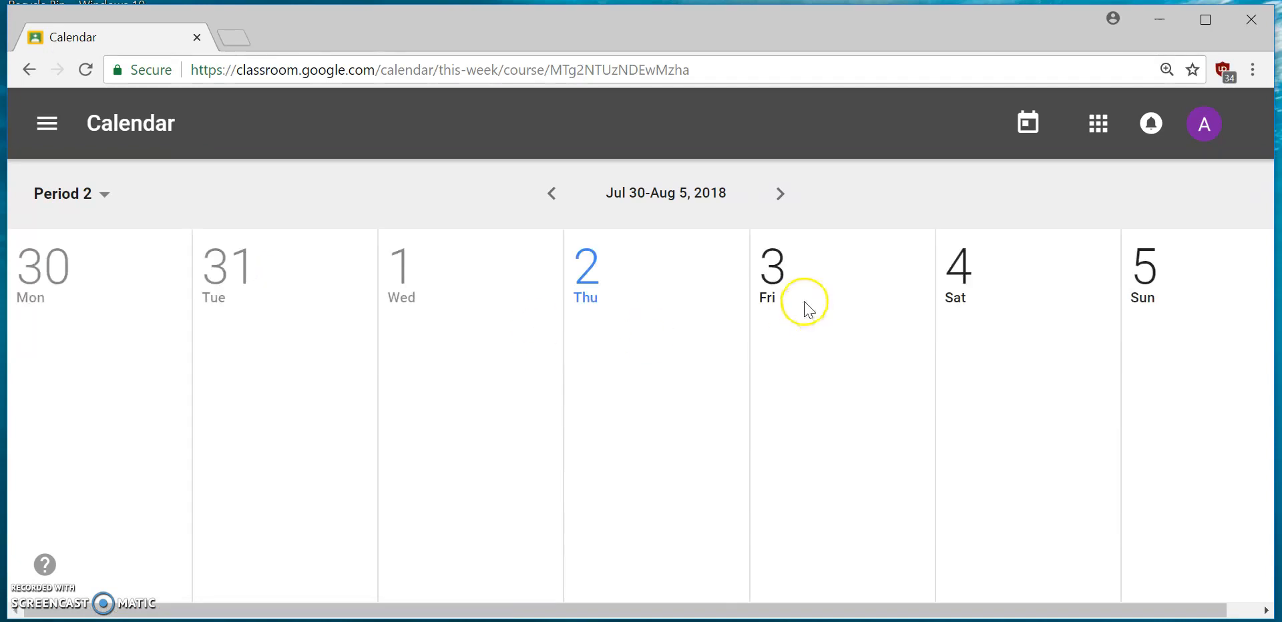
click(781, 197)
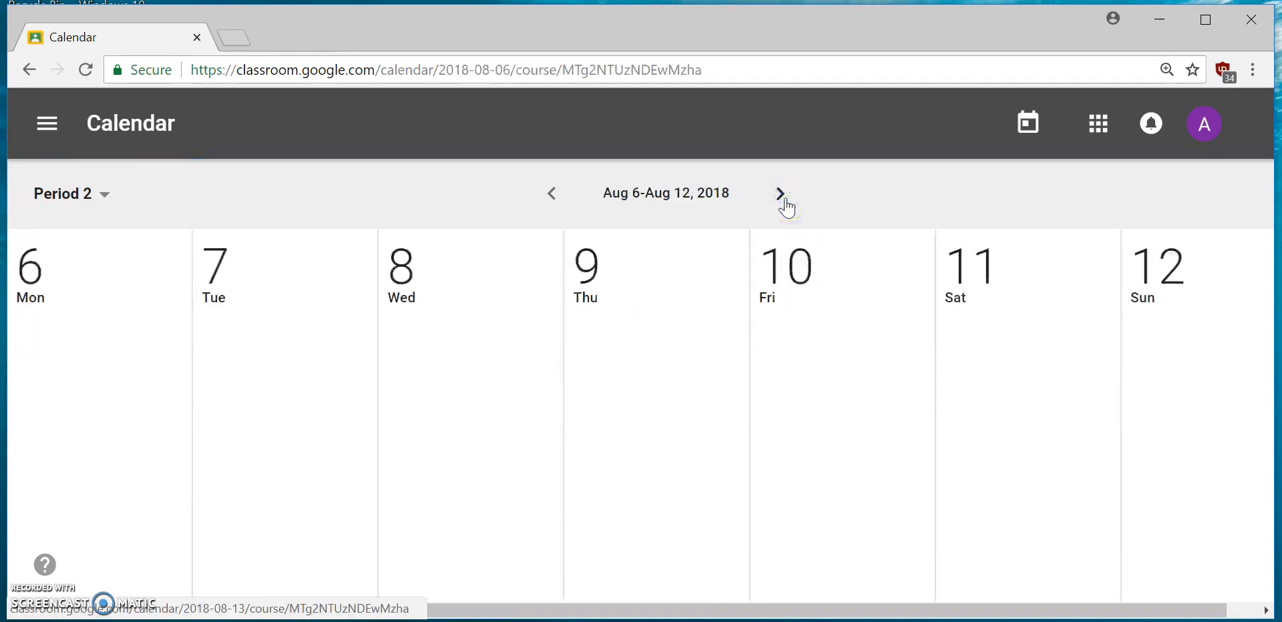
click(783, 197)
click(782, 197)
click(797, 370)
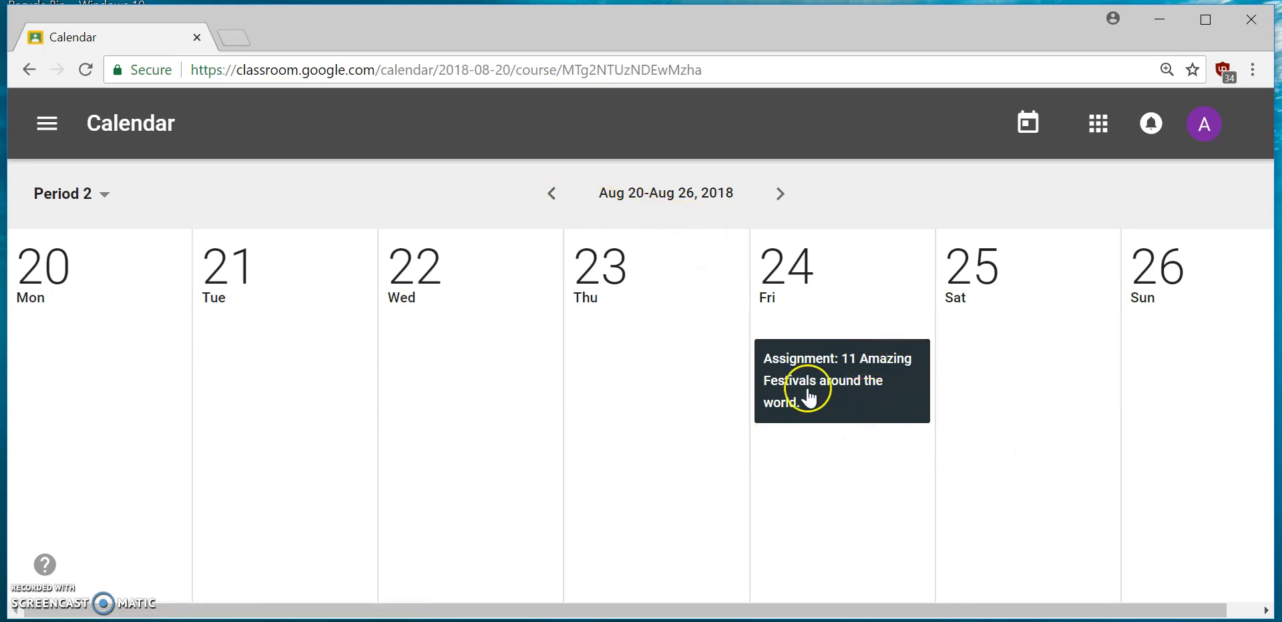
- Return from the calendar to the Period 2 class and start new class materials on its About page titled "Current Events"
click(47, 137)
click(77, 397)
click(750, 126)
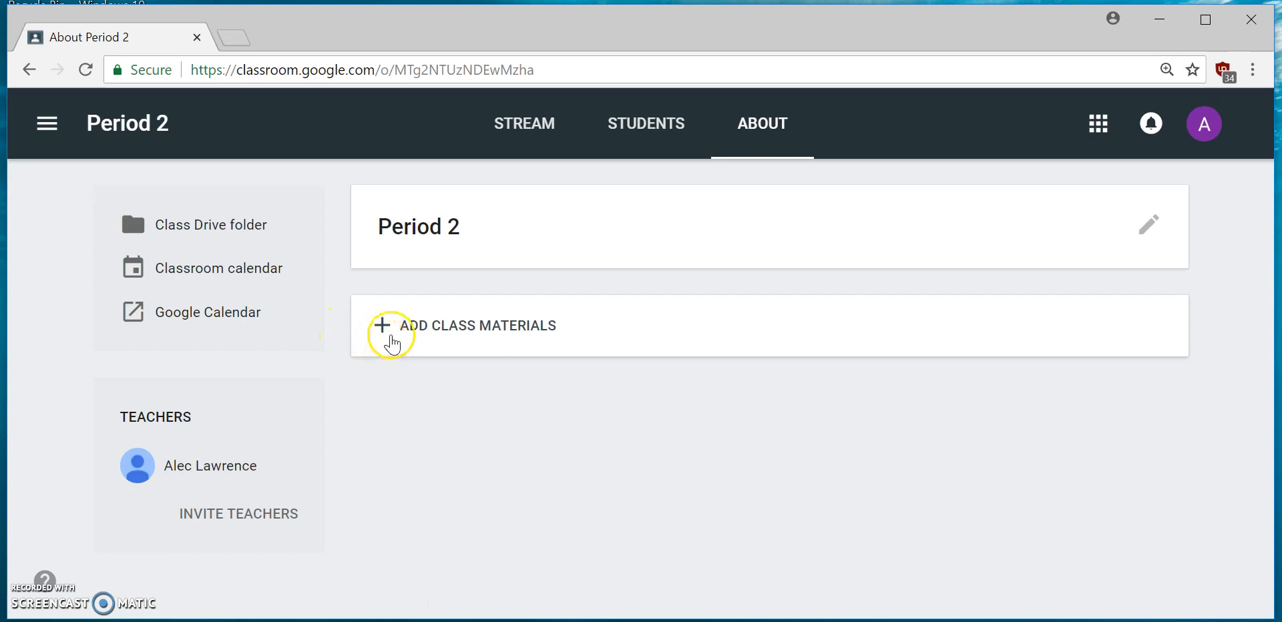
click(427, 331)
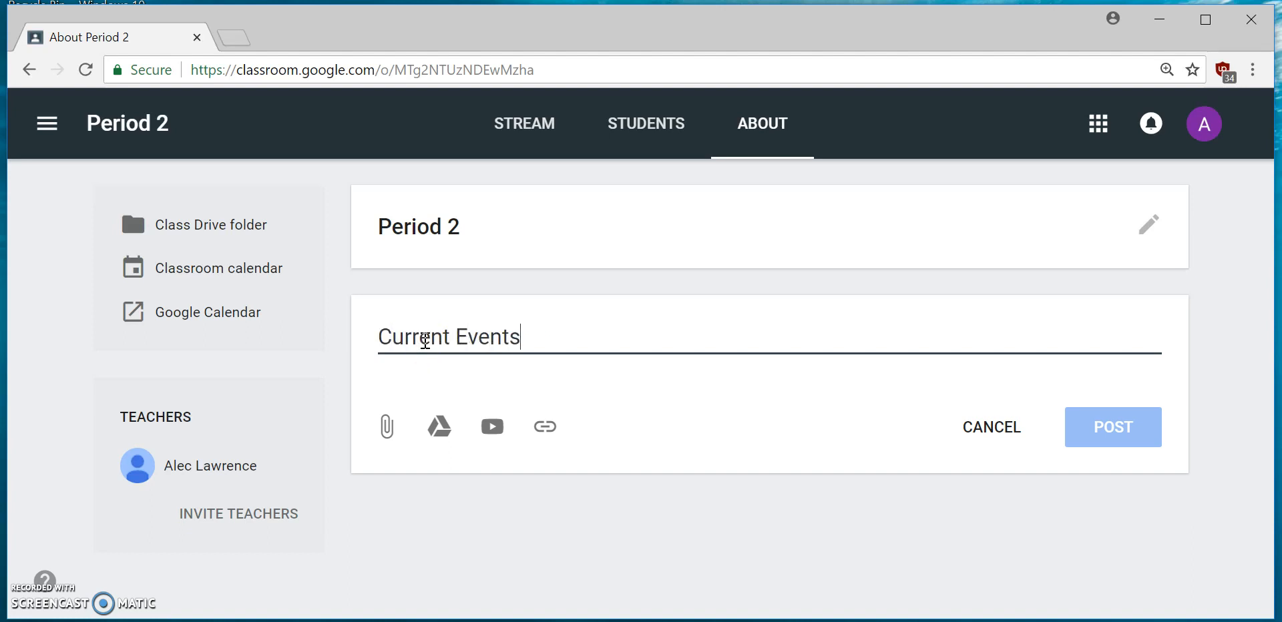
- Attach "Copy of Current Events Instructions.ROAR.docx" from the Google Classroom Demo folder in Google Drive to the class materials and post them
click(451, 438)
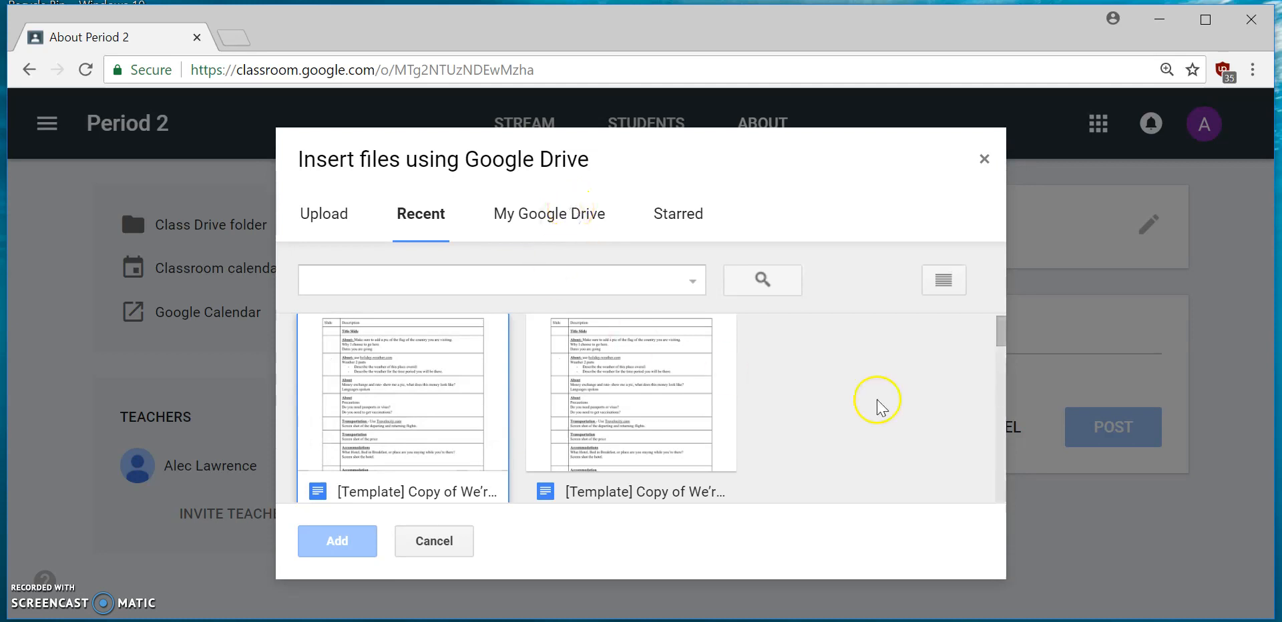
scroll(892, 410, down, 2)
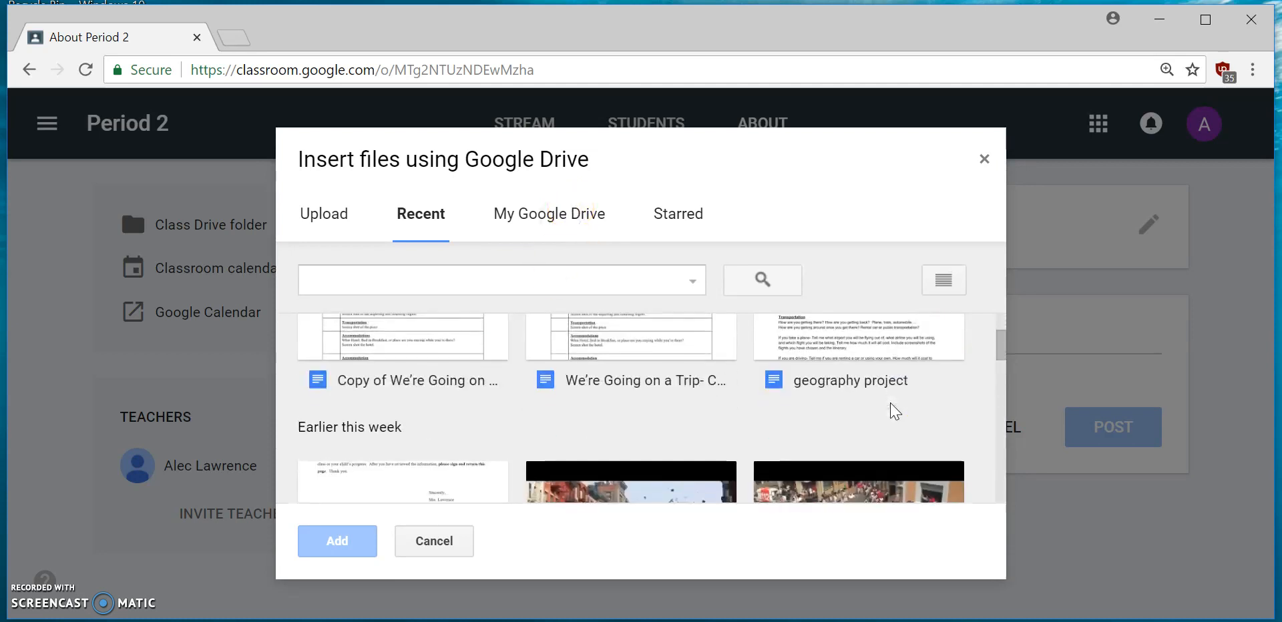
scroll(832, 414, down, 2)
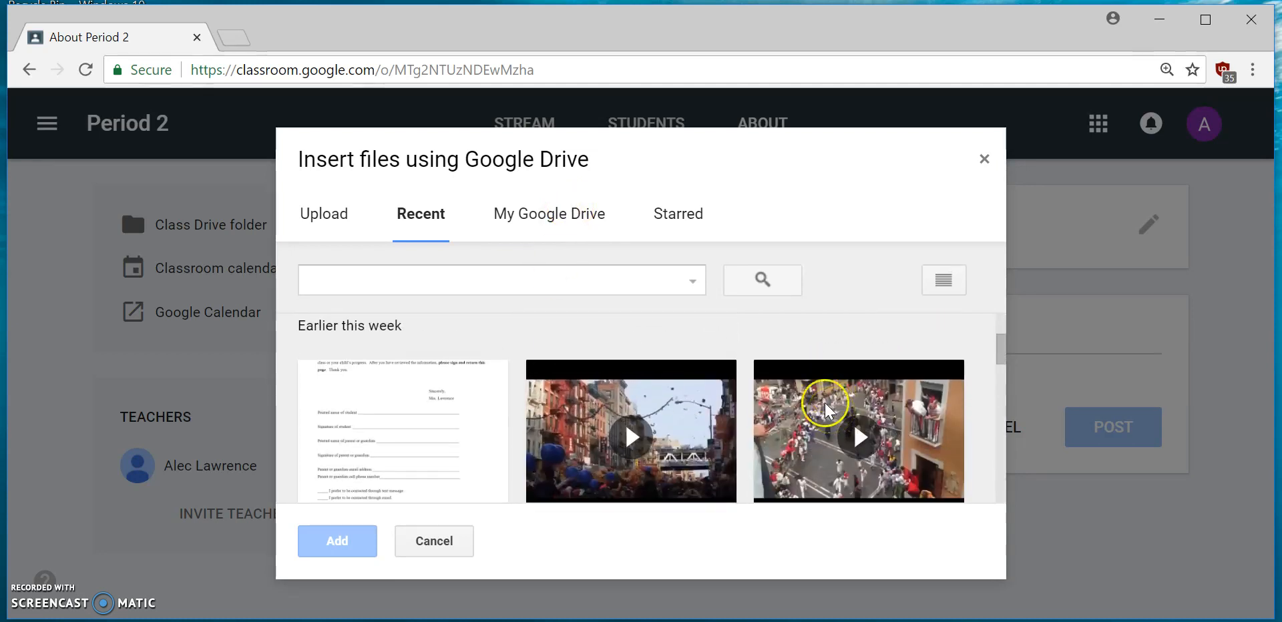
click(577, 225)
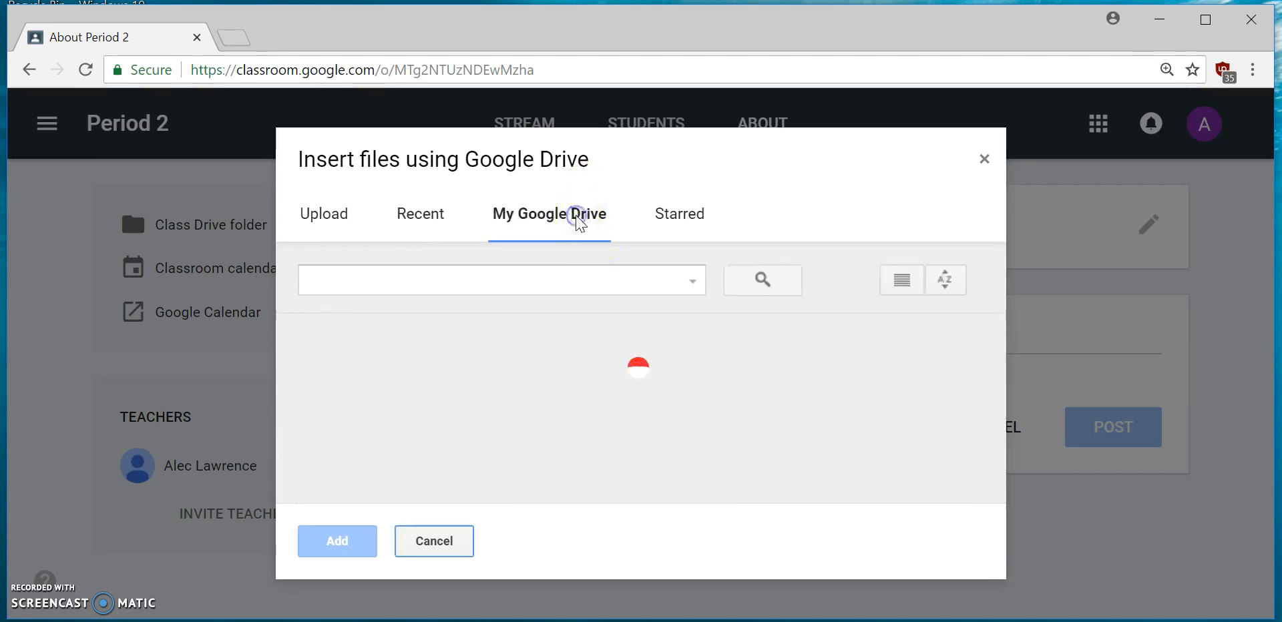
click(446, 403)
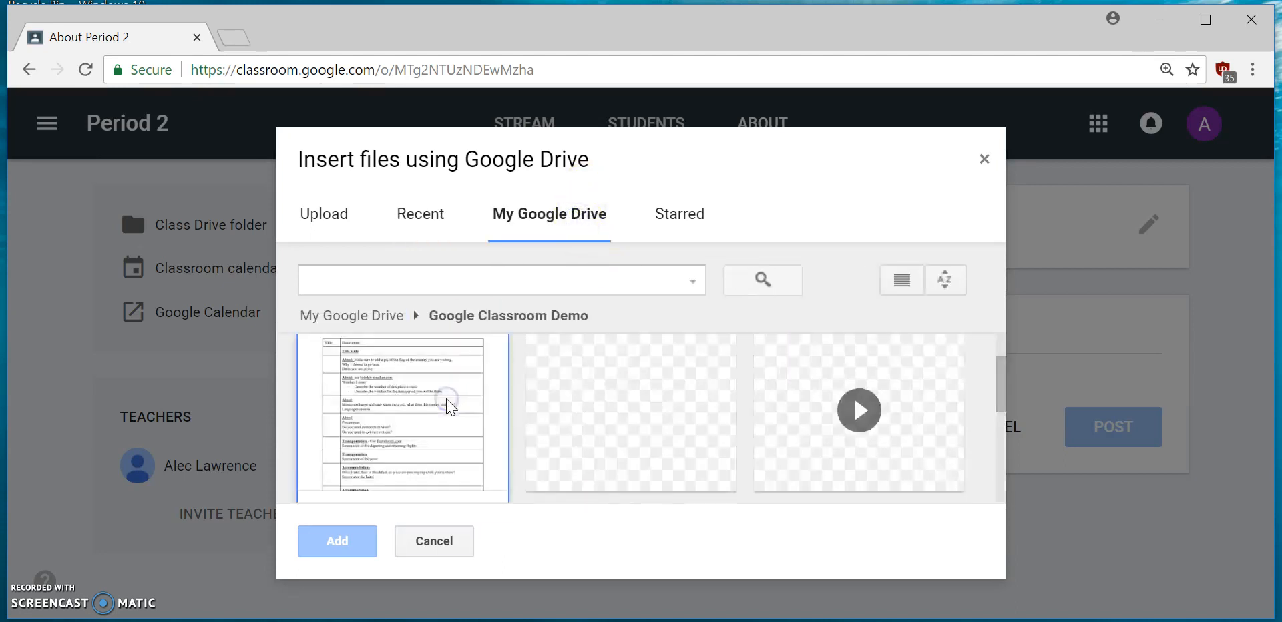
scroll(654, 427, down, 3)
double_click(450, 423)
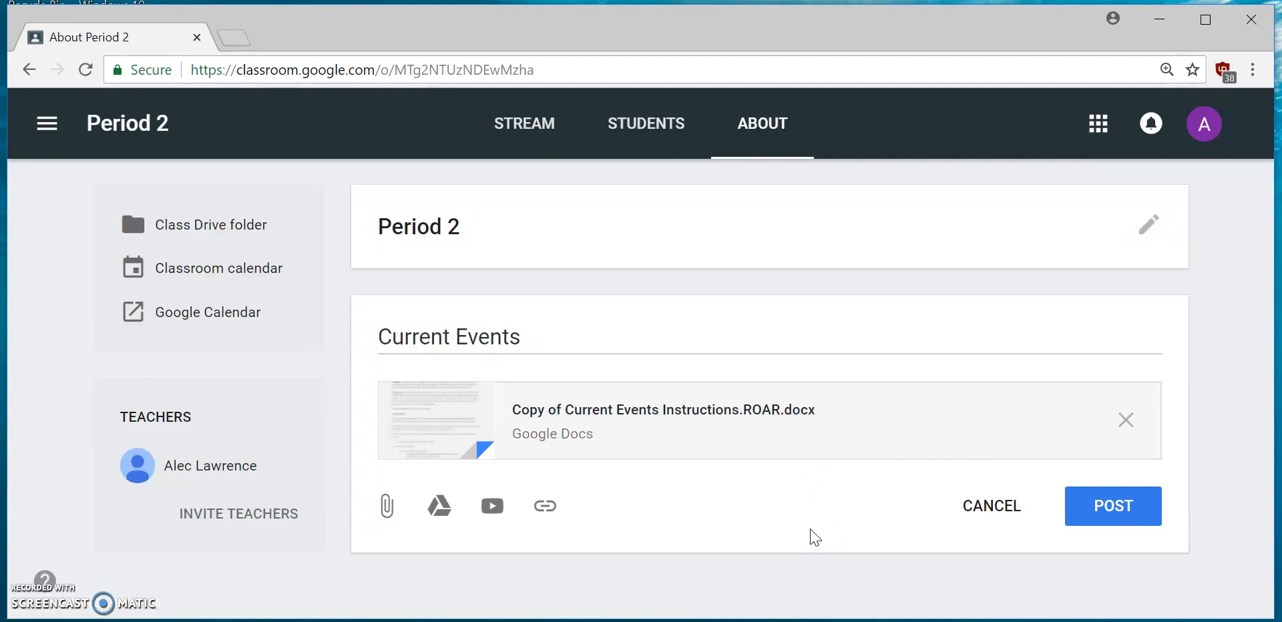
click(1110, 511)
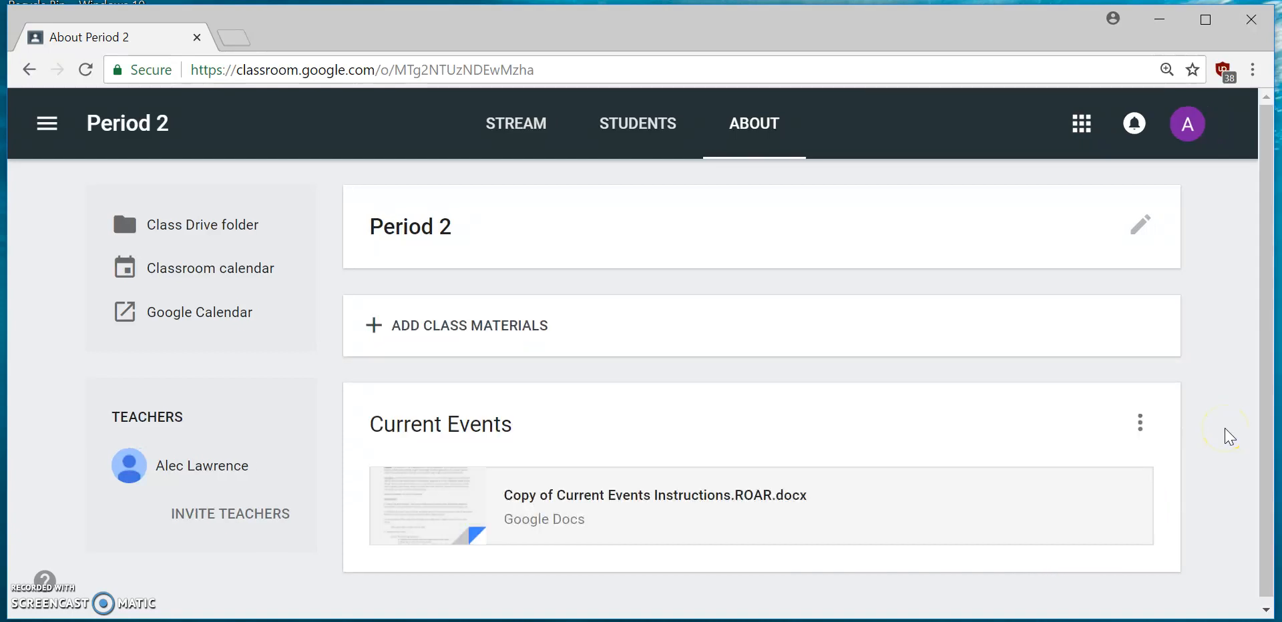
- Review the Period 2 stream posts and the student roster page, ending on the class's About page
click(524, 125)
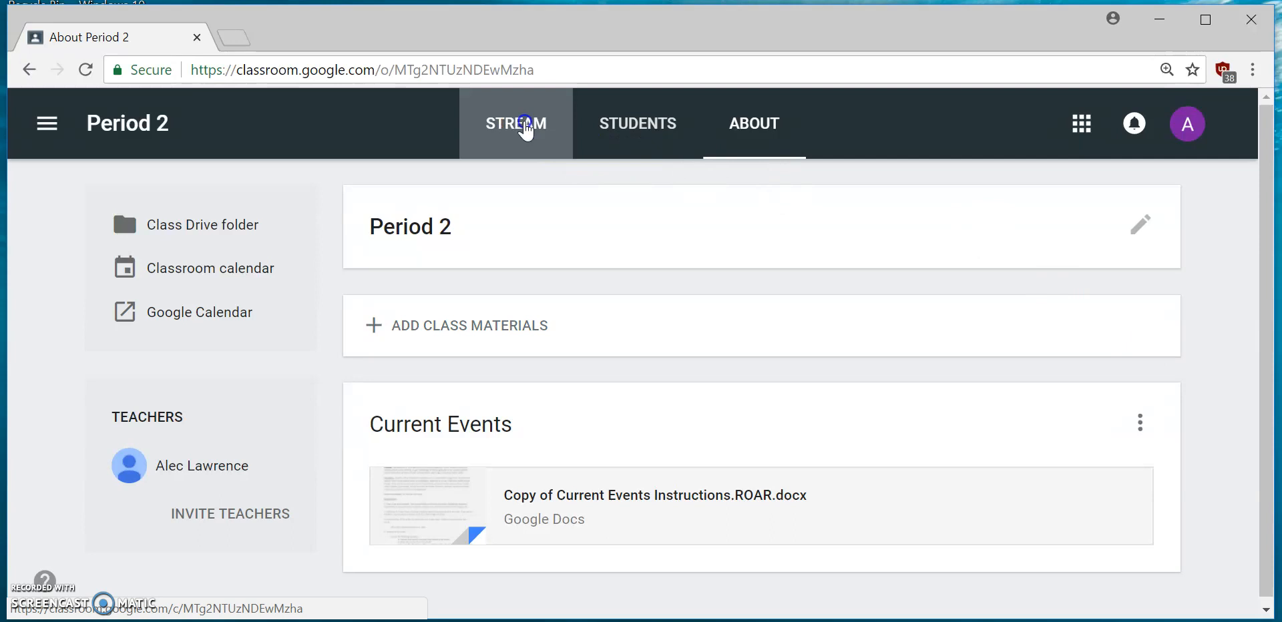
scroll(657, 580, down, 7)
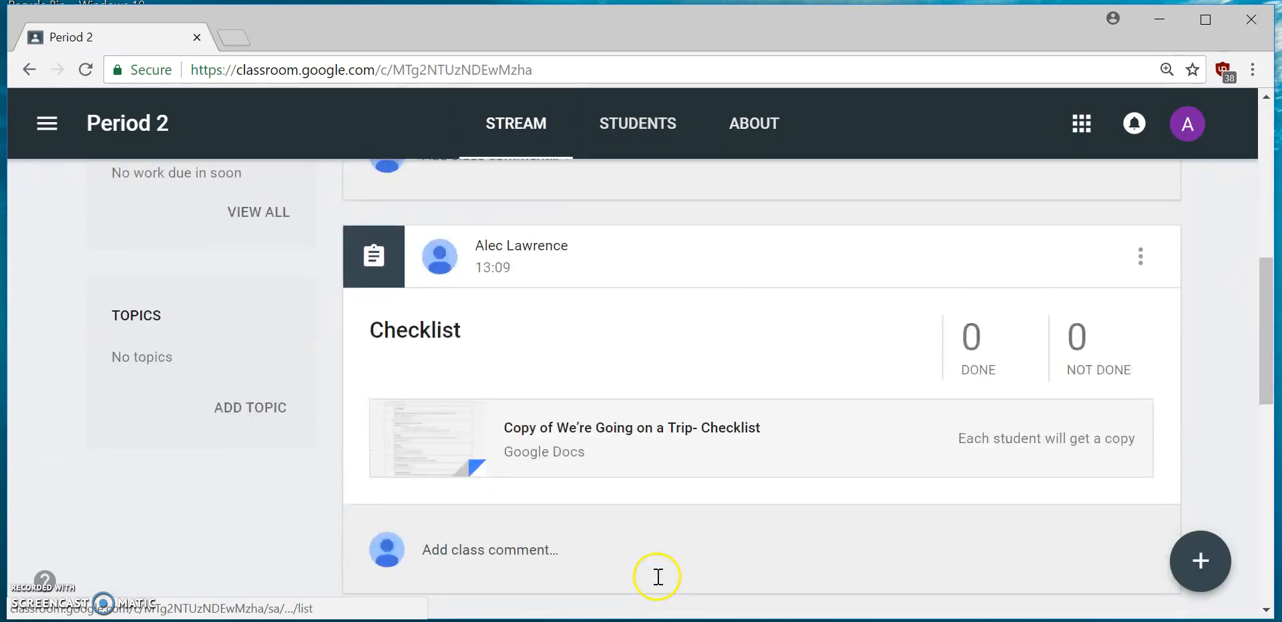
scroll(657, 580, up, 7)
click(647, 154)
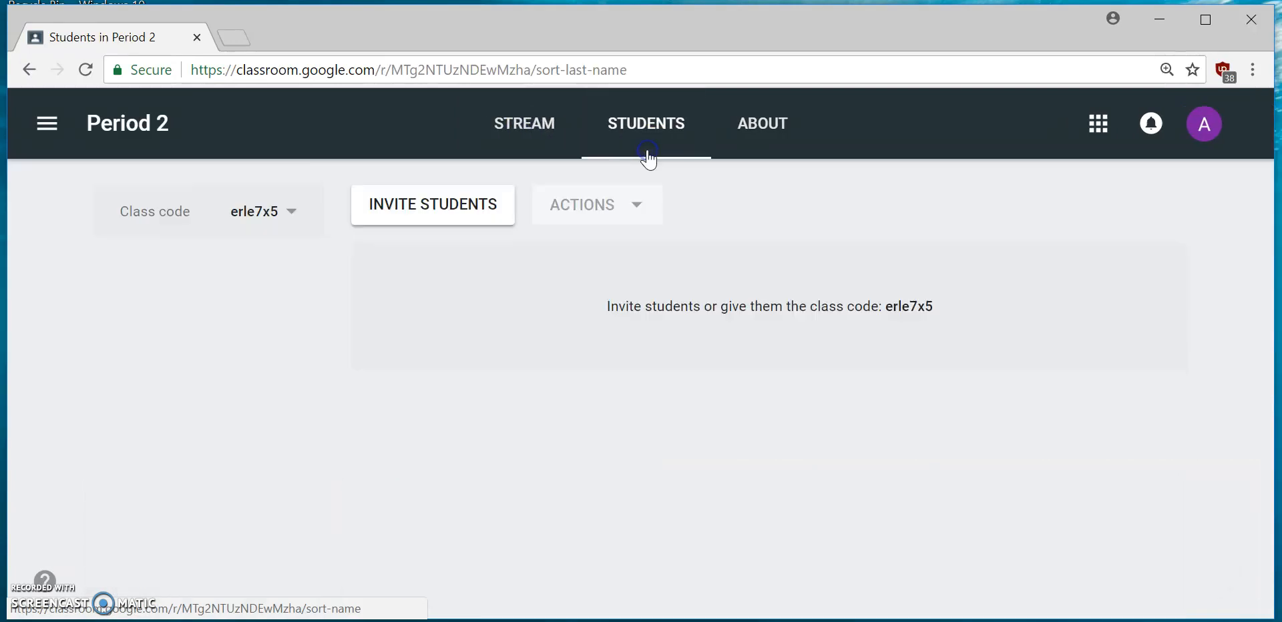
click(747, 143)
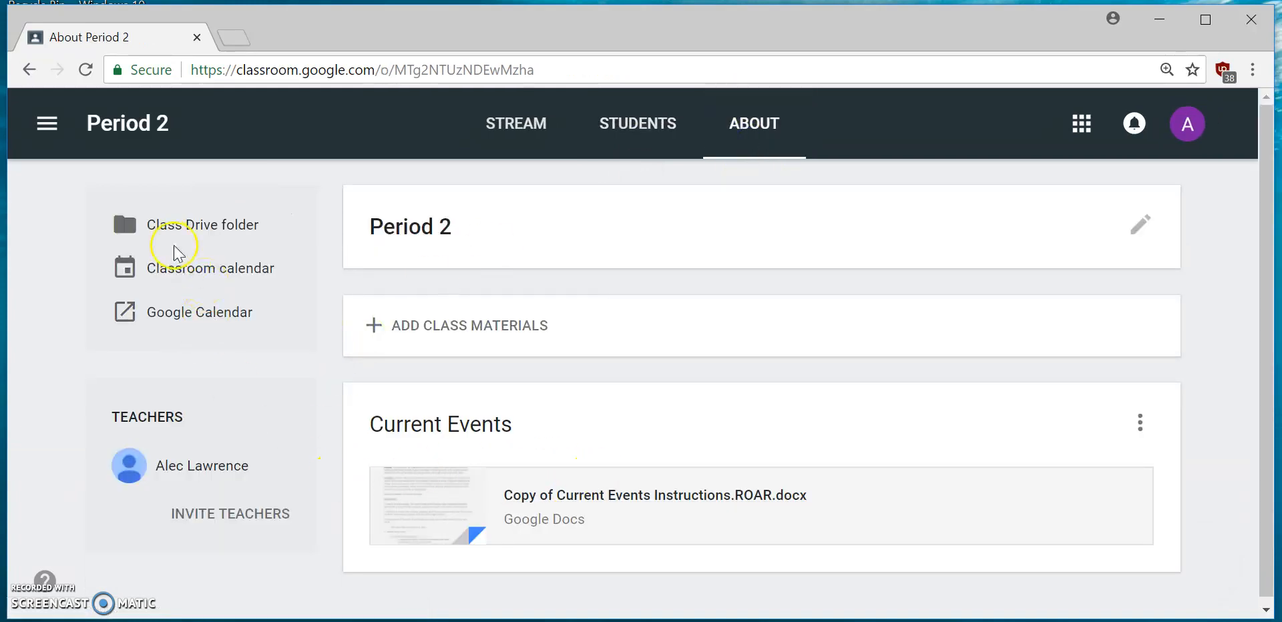